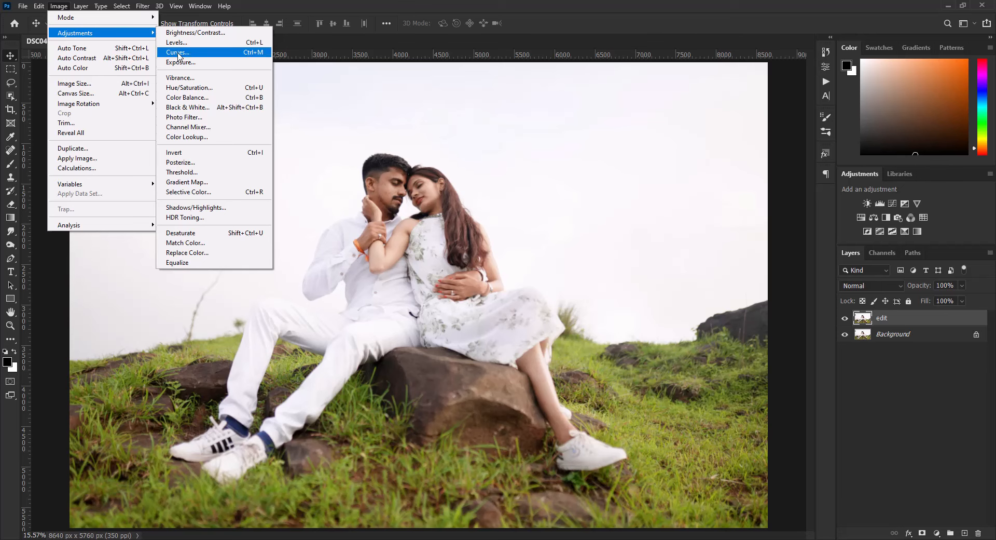
# - Apply a Curves adjustment to the edit layer, moving the RGB black point slightly inward to deepen the shadows
pyautogui.click(178, 51)
pyautogui.moveTo(677, 400); pyautogui.dragTo(684, 398)
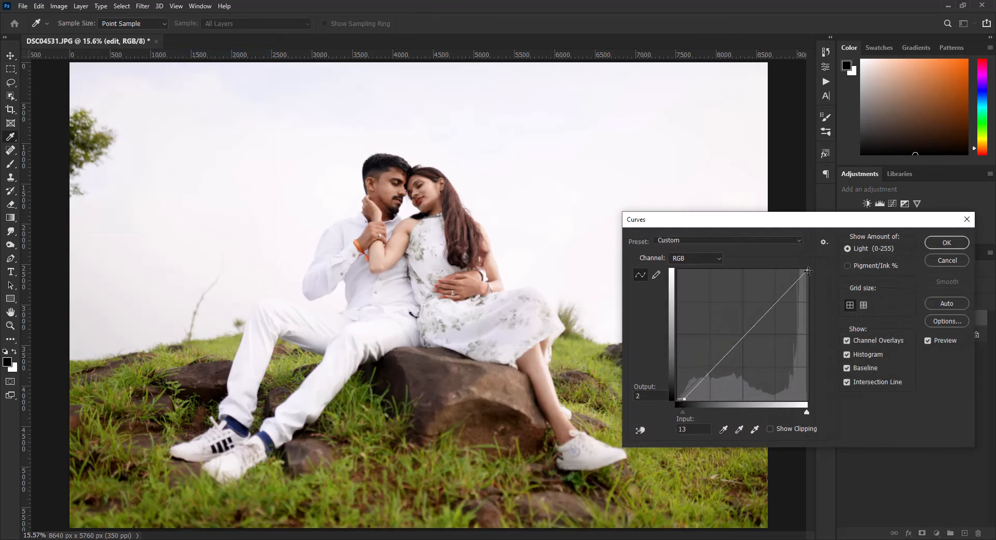
pyautogui.moveTo(809, 271); pyautogui.dragTo(807, 268)
pyautogui.moveTo(682, 397); pyautogui.dragTo(681, 398)
pyautogui.click(947, 242)
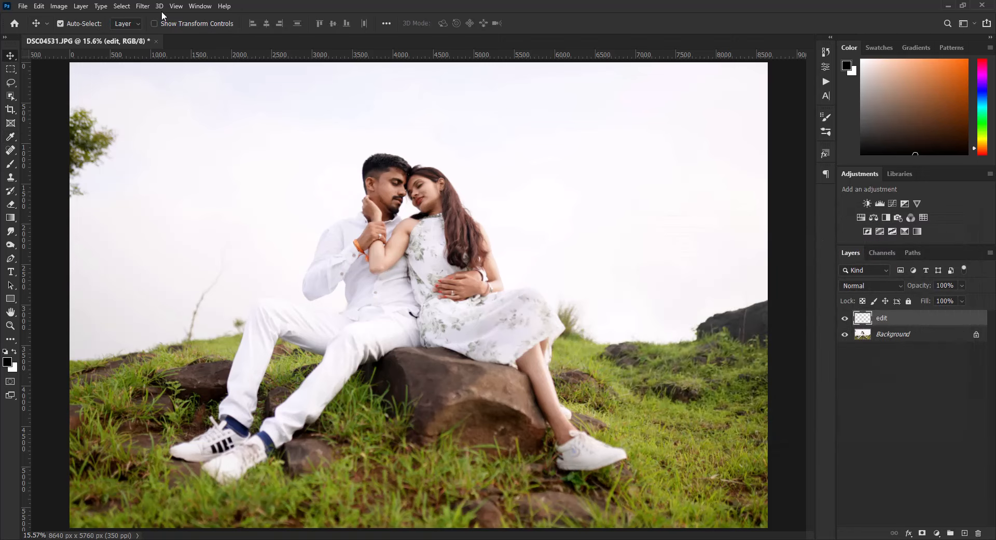
# - Apply a Levels adjustment to the edit layer with the RGB midtone input set to 1.06
pyautogui.click(59, 6)
pyautogui.moveTo(78, 33)
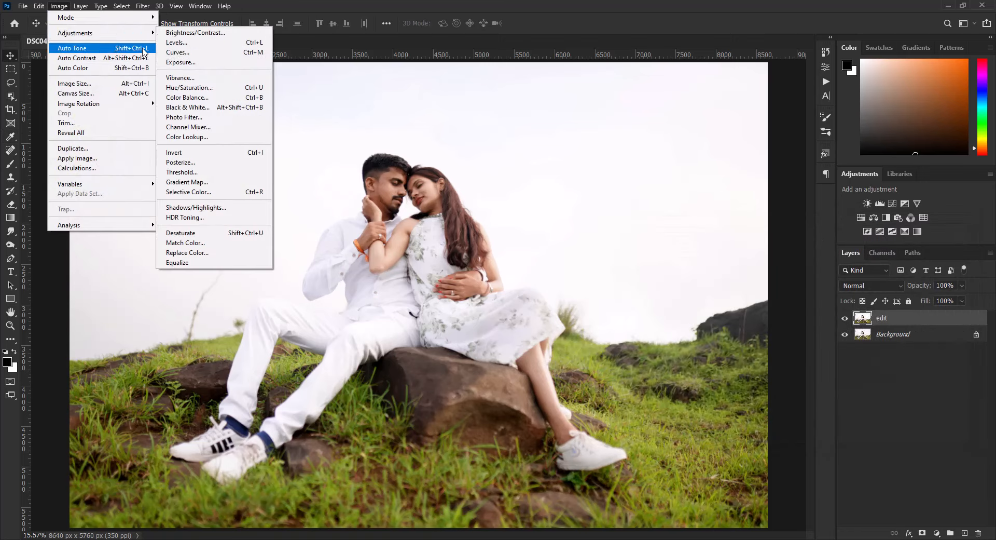
pyautogui.click(179, 42)
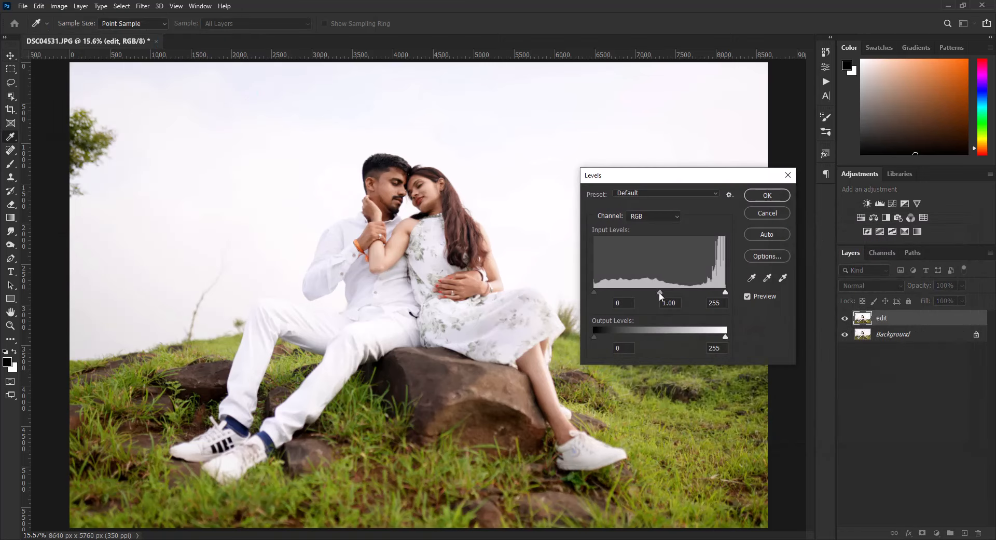
pyautogui.moveTo(659, 292); pyautogui.dragTo(592, 290)
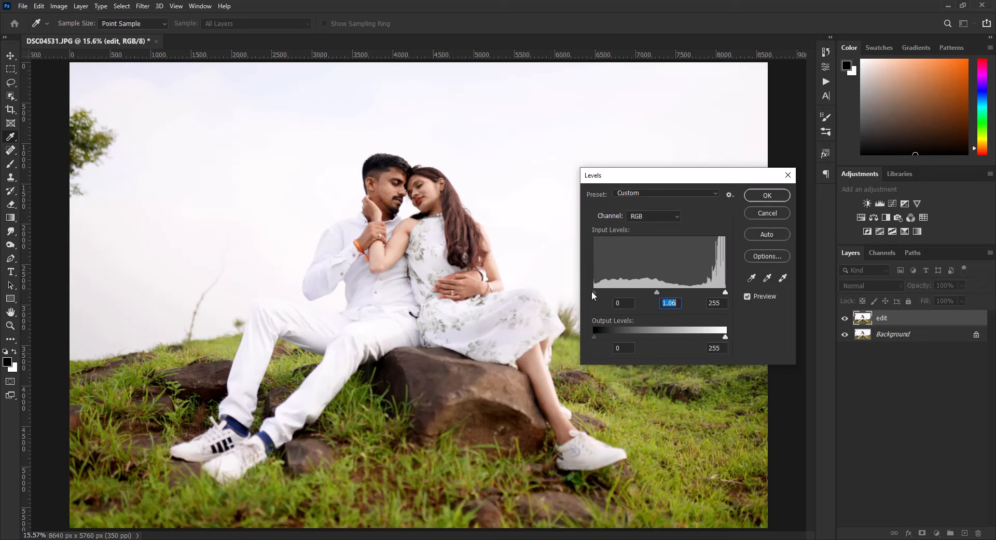
pyautogui.click(775, 200)
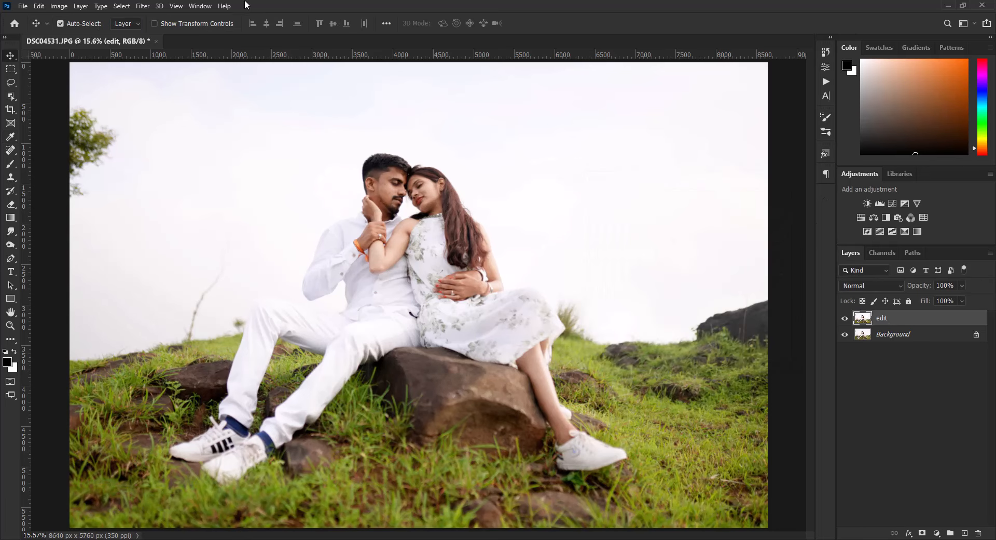
# - Start the Camera Raw filter on the edit layer and set Temperature to -10 and Tint to +17
pyautogui.click(146, 6)
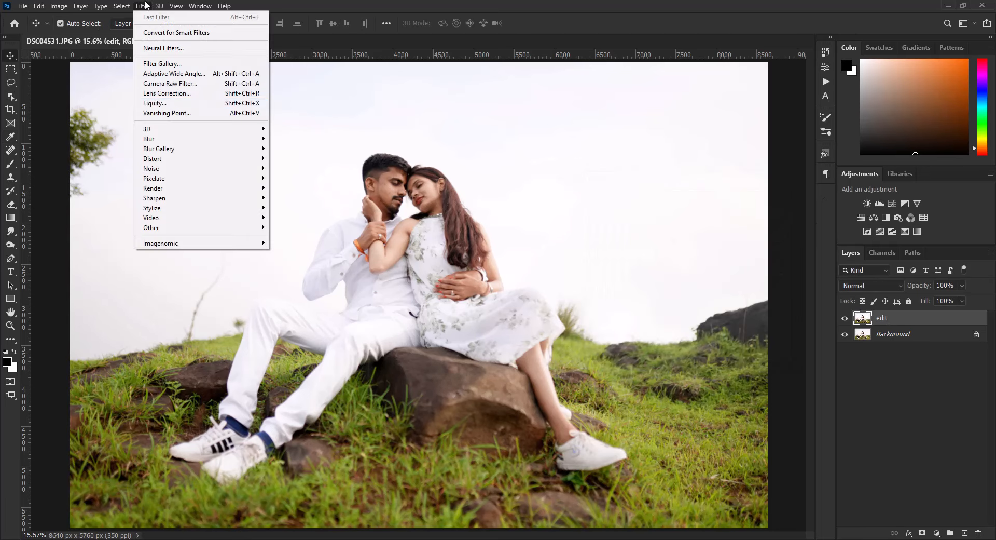
pyautogui.click(177, 85)
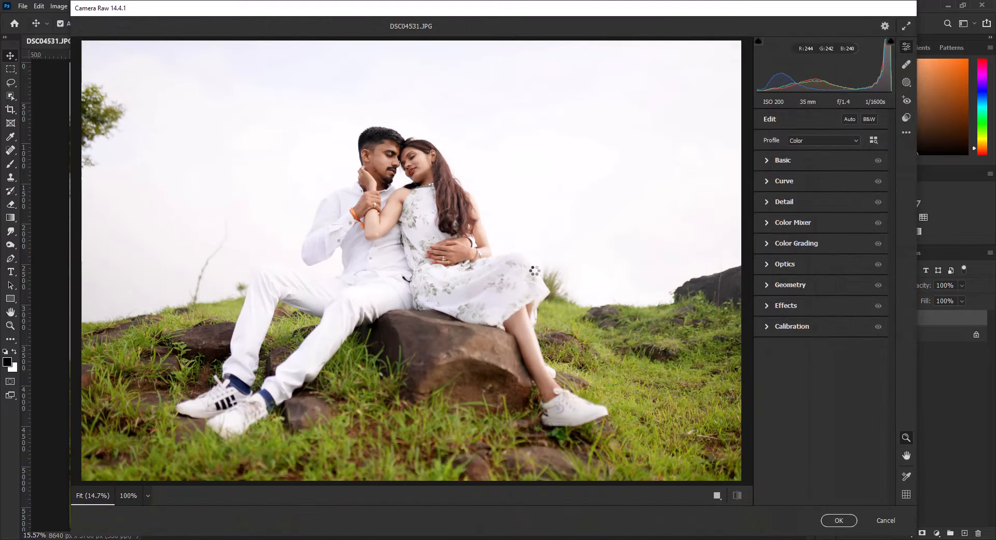
pyautogui.click(792, 157)
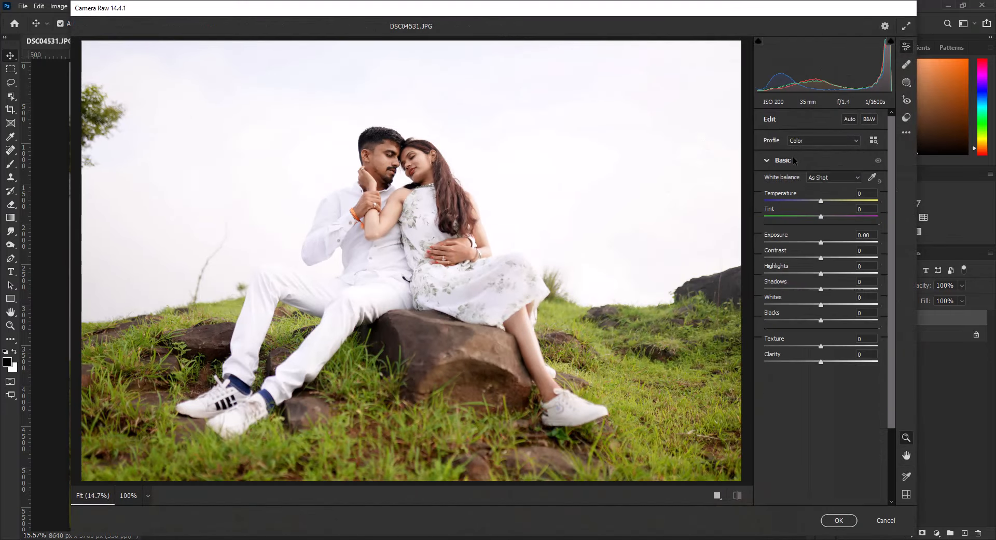
pyautogui.moveTo(822, 202)
pyautogui.mouseDown()
pyautogui.moveTo(813, 202)
pyautogui.moveTo(833, 217)
pyautogui.moveTo(810, 201)
pyautogui.moveTo(817, 204)
pyautogui.mouseUp()
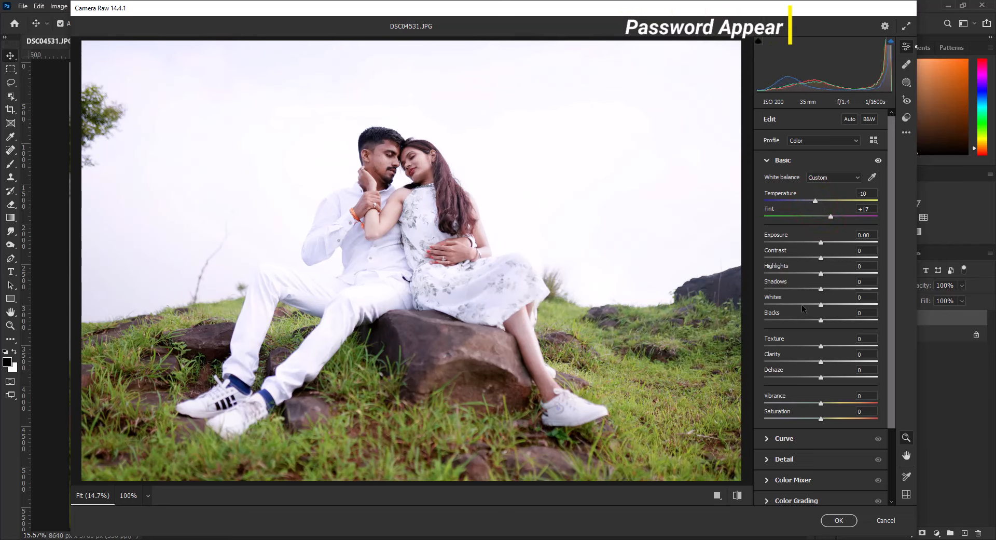
# - Set Exposure to -0.50, Contrast -7, Highlights +30, Shadows +14, Blacks -19, Clarity +1, Vibrance +3 and Saturation +4
pyautogui.moveTo(825, 243); pyautogui.dragTo(821, 281)
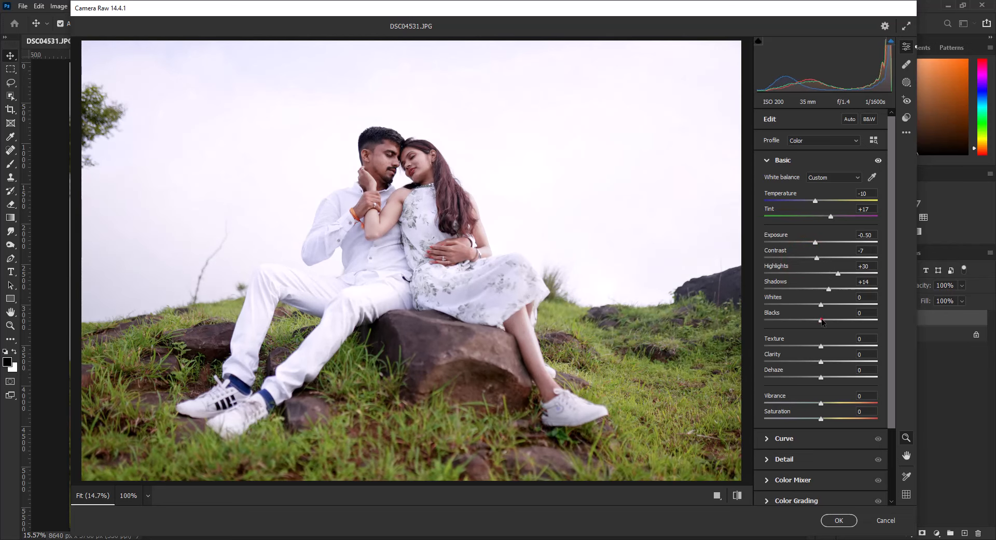
pyautogui.moveTo(822, 321); pyautogui.dragTo(812, 317)
pyautogui.moveTo(824, 365); pyautogui.dragTo(825, 364)
pyautogui.moveTo(822, 402); pyautogui.dragTo(825, 421)
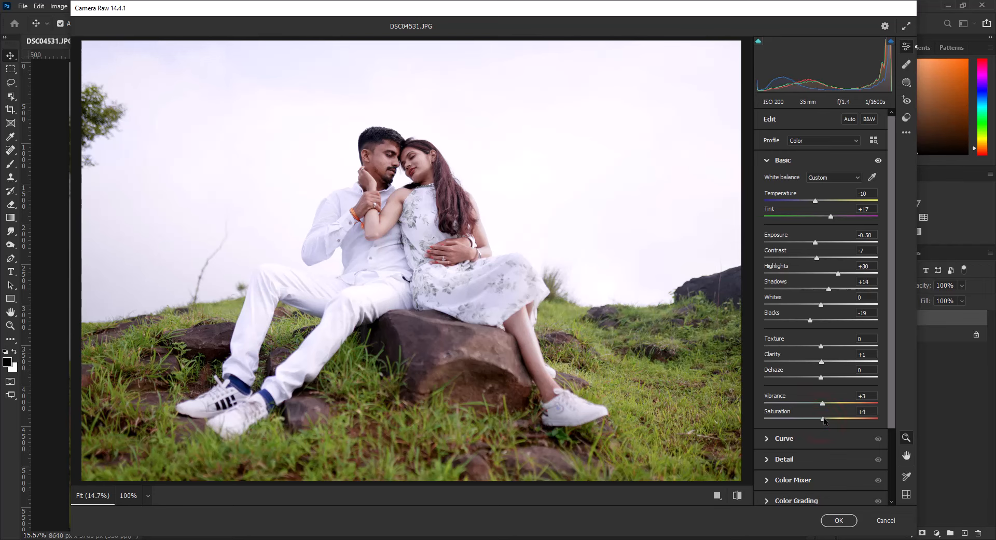
# - Set the parametric curve to Highlights -18, Lights +6, Darks +5 and Shadows +8
pyautogui.click(796, 160)
pyautogui.click(790, 181)
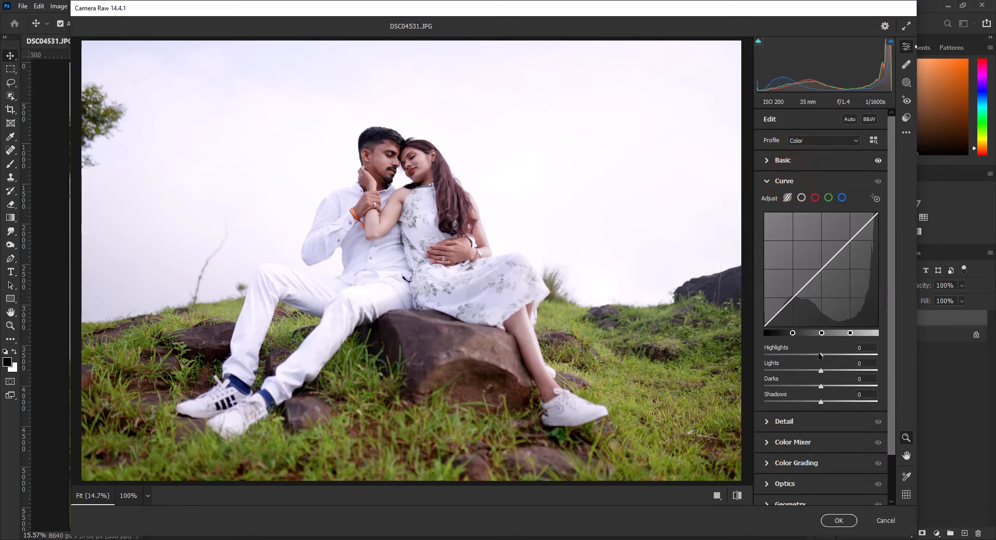
pyautogui.moveTo(820, 355); pyautogui.dragTo(825, 401)
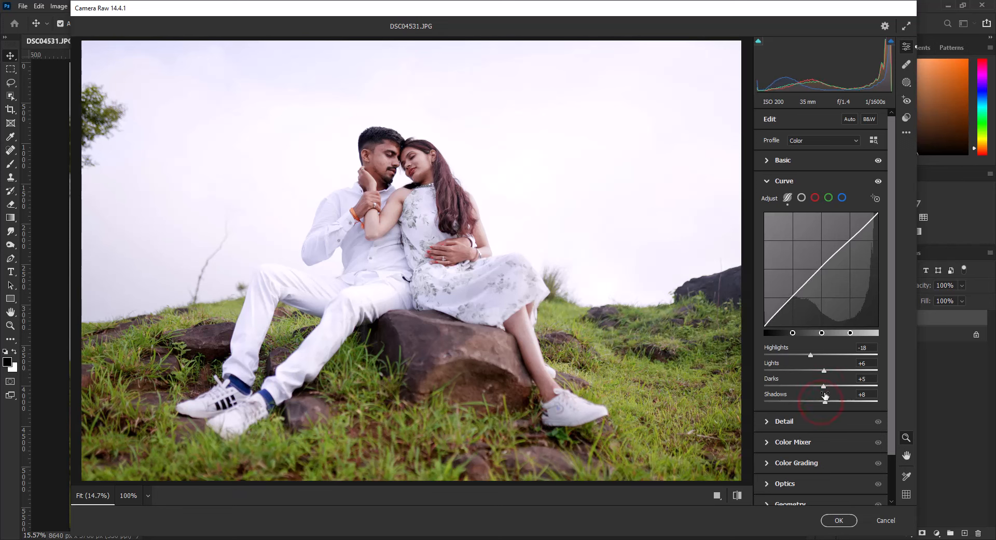
# - Shape the RGB point curve: lower the white end, add points at 126/134 and 63/67, and pull the darkest tones down near 25/5
pyautogui.click(802, 197)
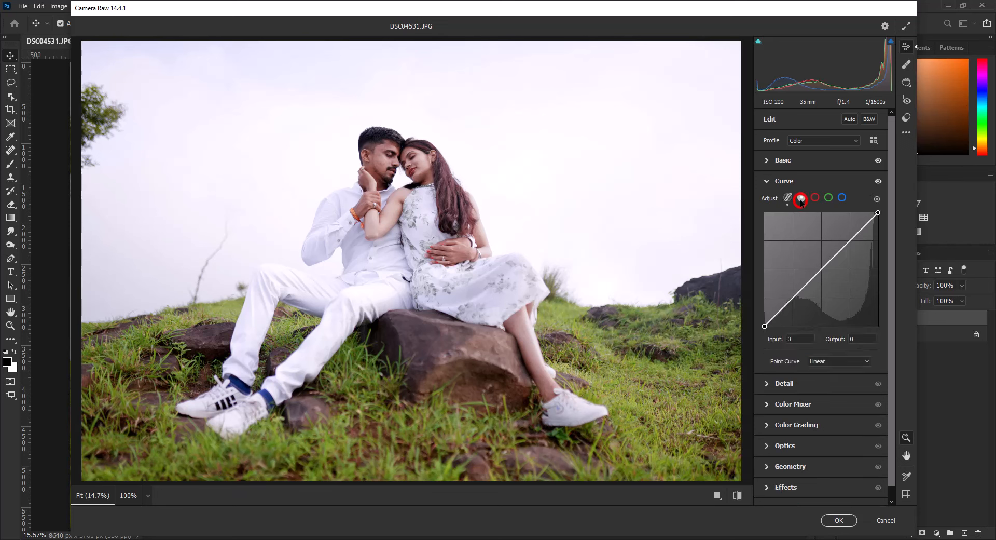
pyautogui.click(791, 297)
pyautogui.moveTo(878, 213); pyautogui.dragTo(851, 242)
pyautogui.click(823, 265)
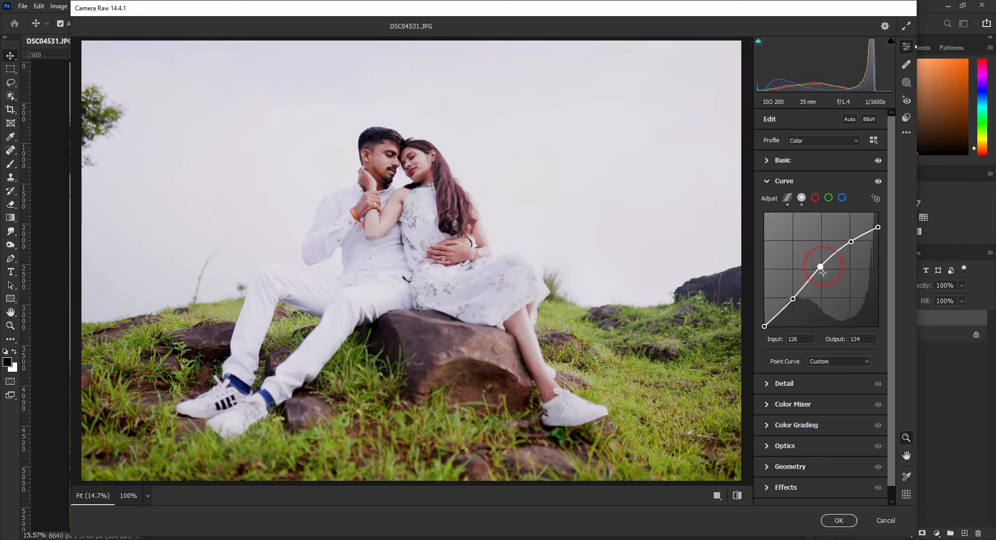
pyautogui.moveTo(793, 298); pyautogui.dragTo(792, 296)
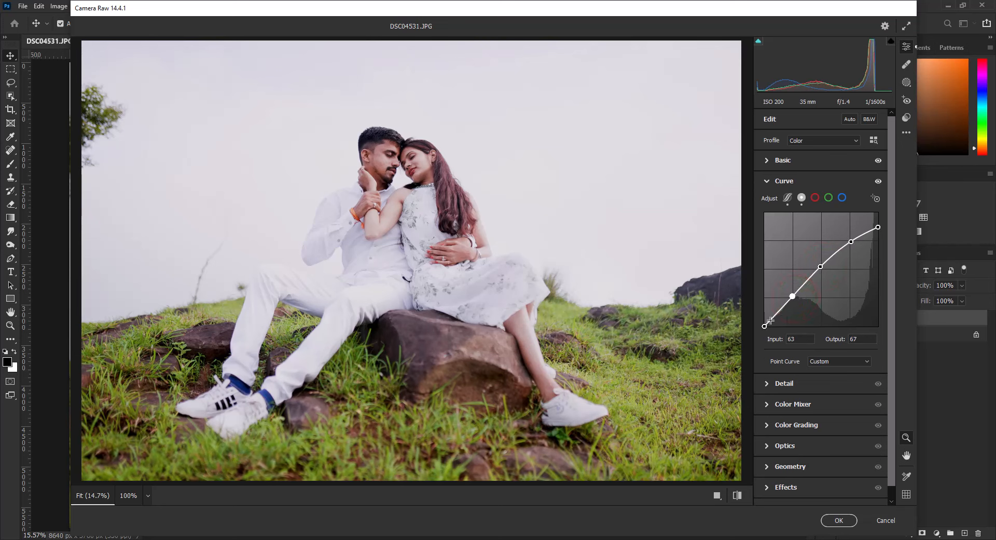
pyautogui.click(772, 318)
pyautogui.moveTo(772, 318); pyautogui.dragTo(775, 324)
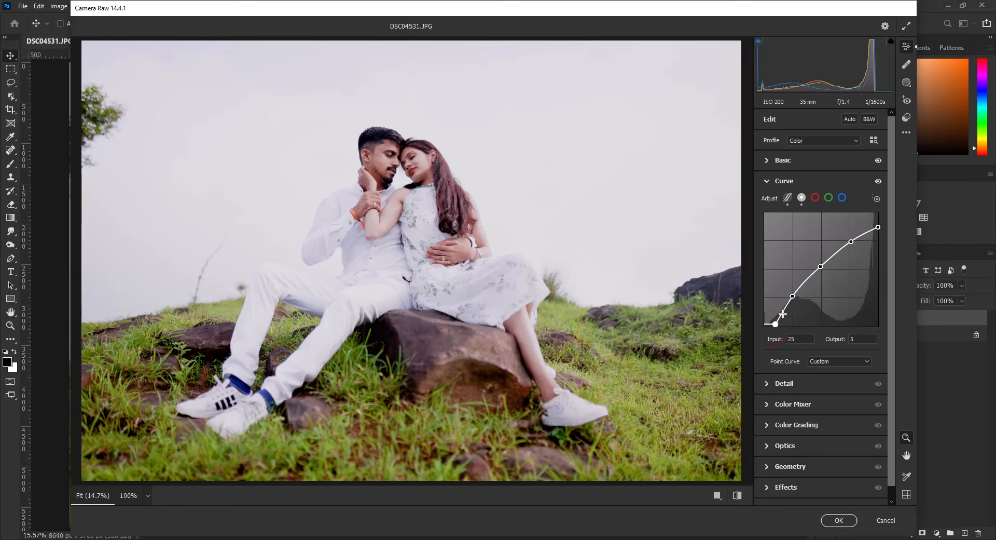
pyautogui.click(778, 318)
pyautogui.press('Delete')
# - Shape the red channel curve with the black point moved inward, a near-neutral midtone point, and points at 64/61 and 188/186
pyautogui.click(814, 197)
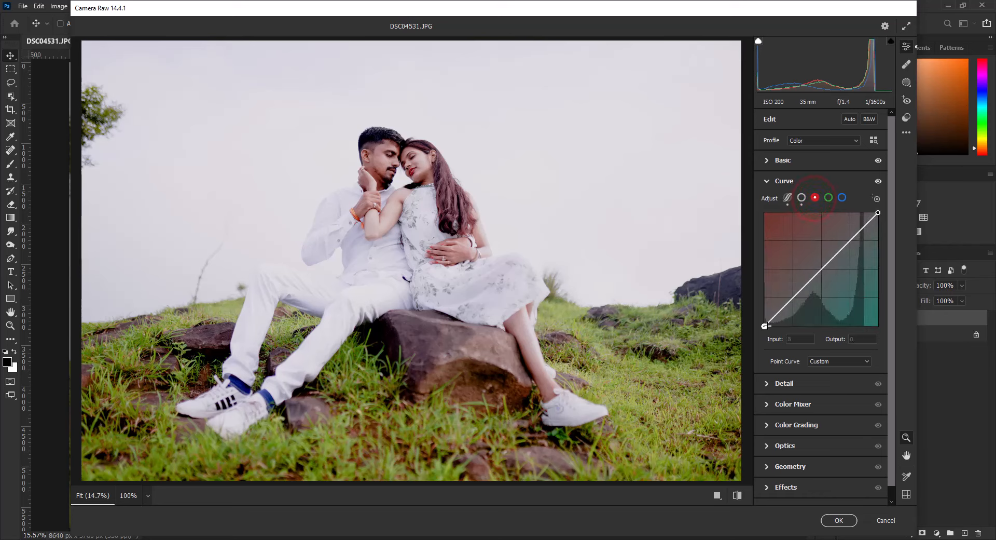
pyautogui.moveTo(765, 326); pyautogui.dragTo(772, 326)
pyautogui.click(794, 299)
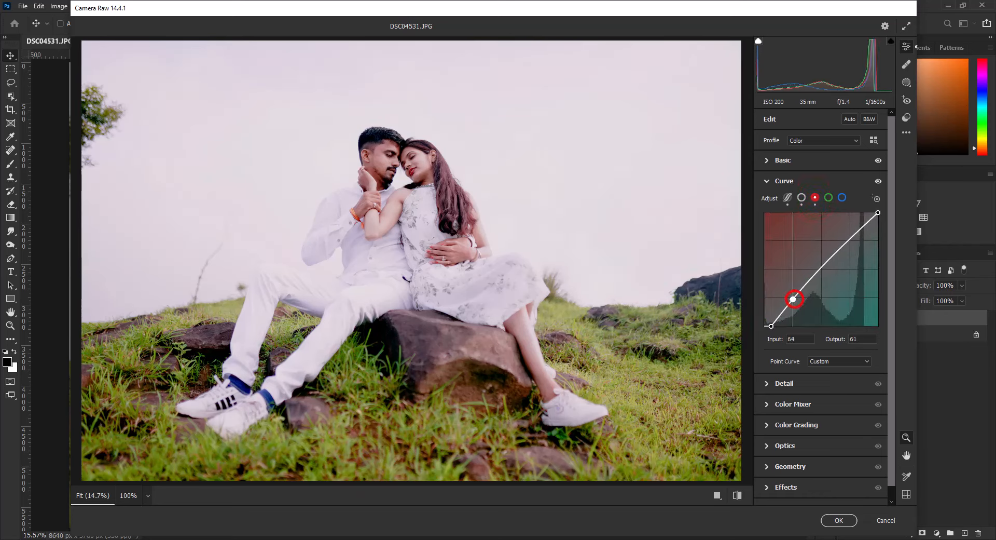
pyautogui.moveTo(878, 212); pyautogui.dragTo(878, 216)
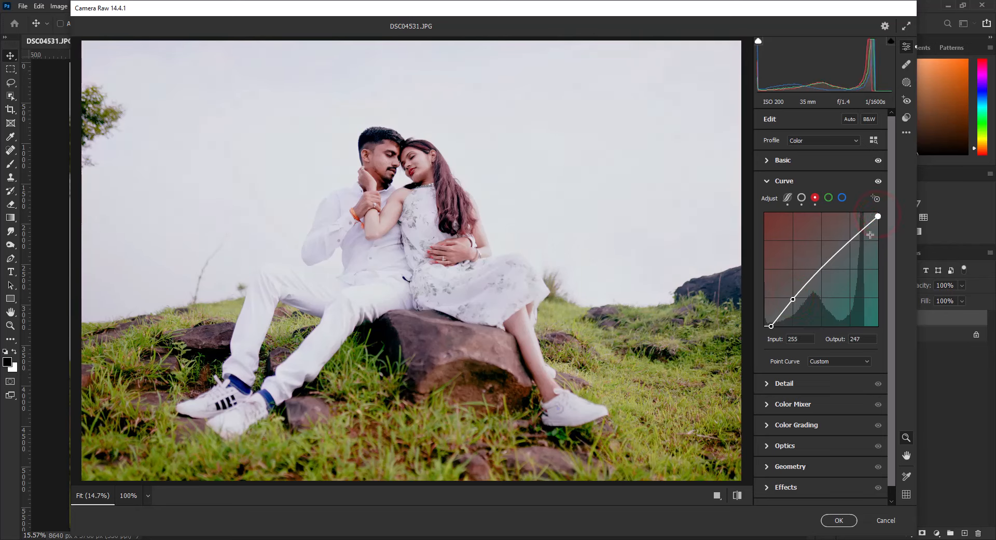
pyautogui.moveTo(822, 266); pyautogui.dragTo(844, 247)
pyautogui.click(841, 247)
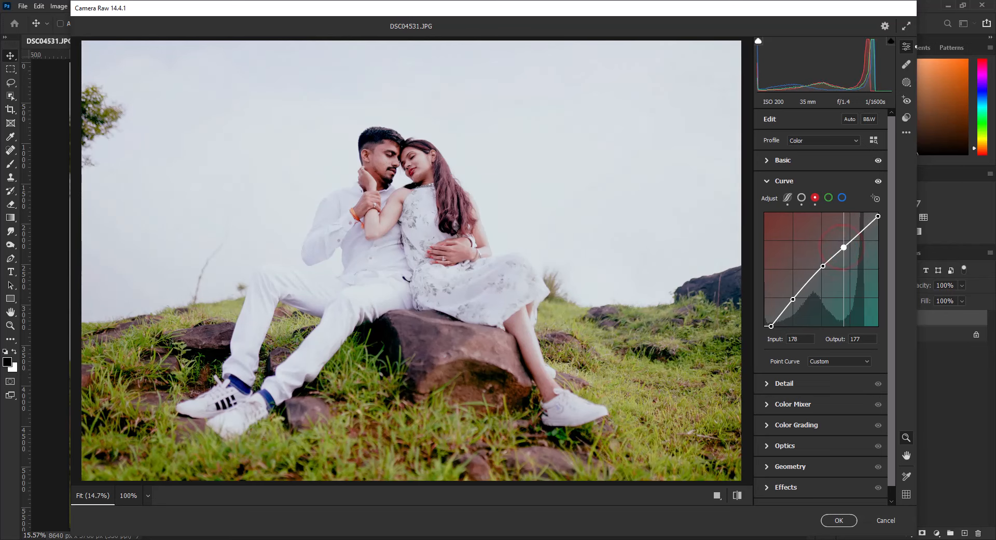
pyautogui.moveTo(878, 216); pyautogui.dragTo(878, 212)
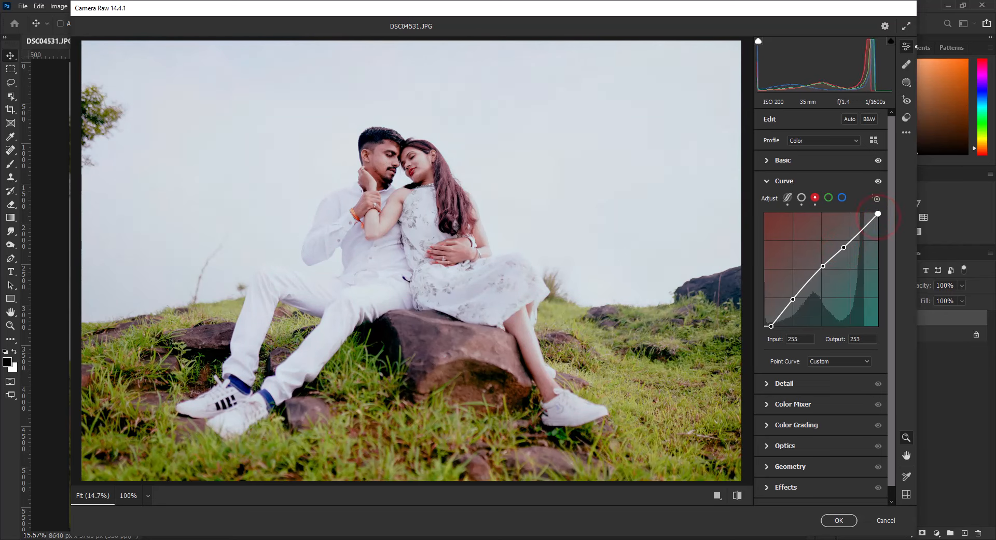
pyautogui.moveTo(827, 264); pyautogui.dragTo(848, 242)
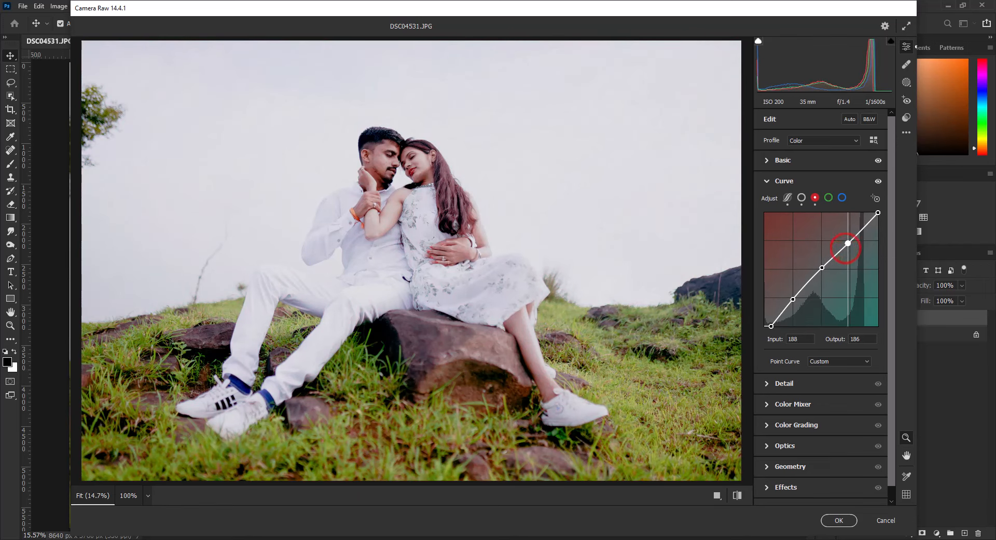
pyautogui.click(772, 326)
# - Add shadow, midtone and highlight points to the green channel curve and pull its darkest tones down
pyautogui.click(827, 198)
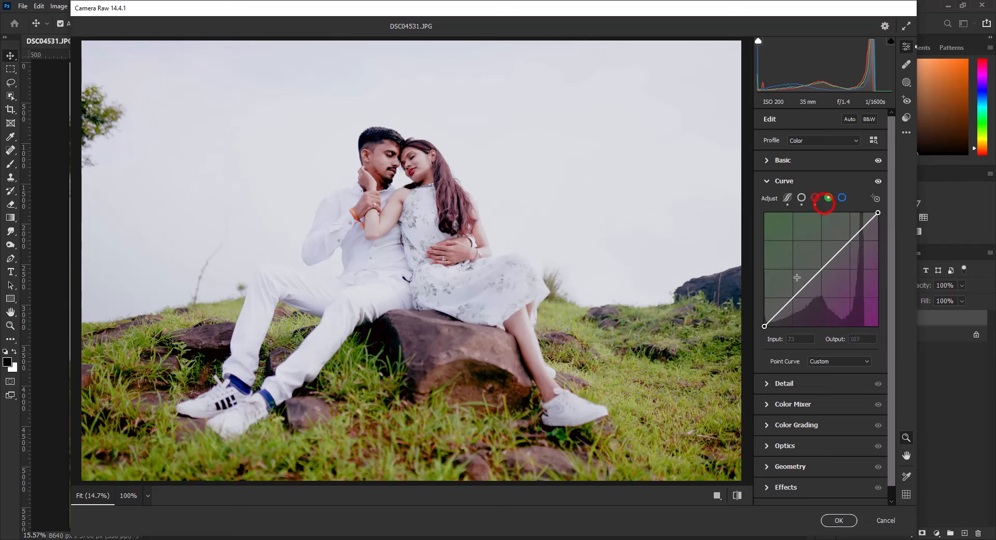
pyautogui.moveTo(772, 318); pyautogui.dragTo(797, 298)
pyautogui.click(795, 297)
pyautogui.moveTo(824, 267); pyautogui.dragTo(851, 241)
pyautogui.click(877, 213)
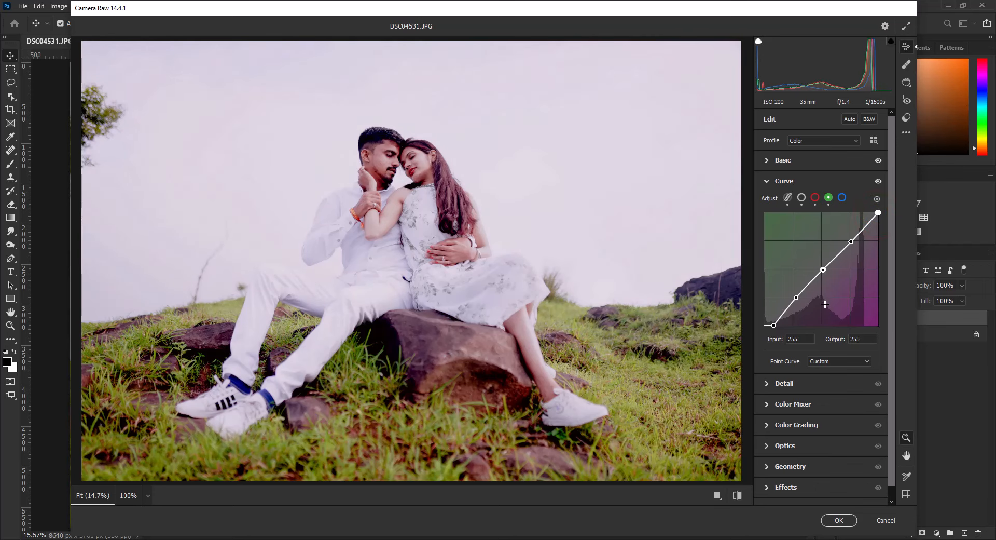
# - Refine the green curve by removing the darkest point and placing points at 69/70, 122/125 and 193/198, with the white point at 247/255
pyautogui.moveTo(796, 297)
pyautogui.mouseDown()
pyautogui.moveTo(804, 291)
pyautogui.moveTo(803, 301)
pyautogui.mouseUp()
pyautogui.moveTo(851, 238); pyautogui.dragTo(851, 236)
pyautogui.click(775, 324)
pyautogui.moveTo(775, 324); pyautogui.dragTo(796, 295)
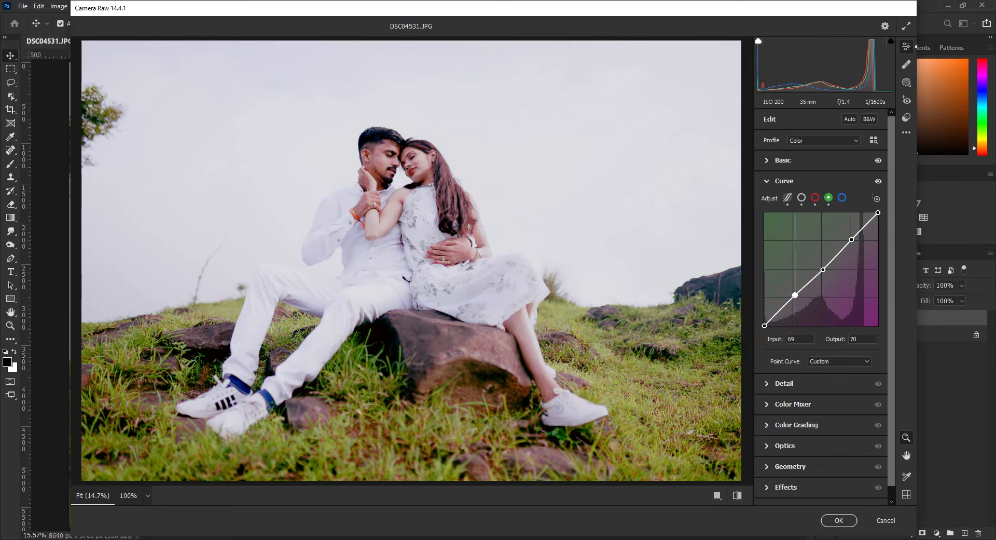
pyautogui.moveTo(851, 239); pyautogui.dragTo(850, 238)
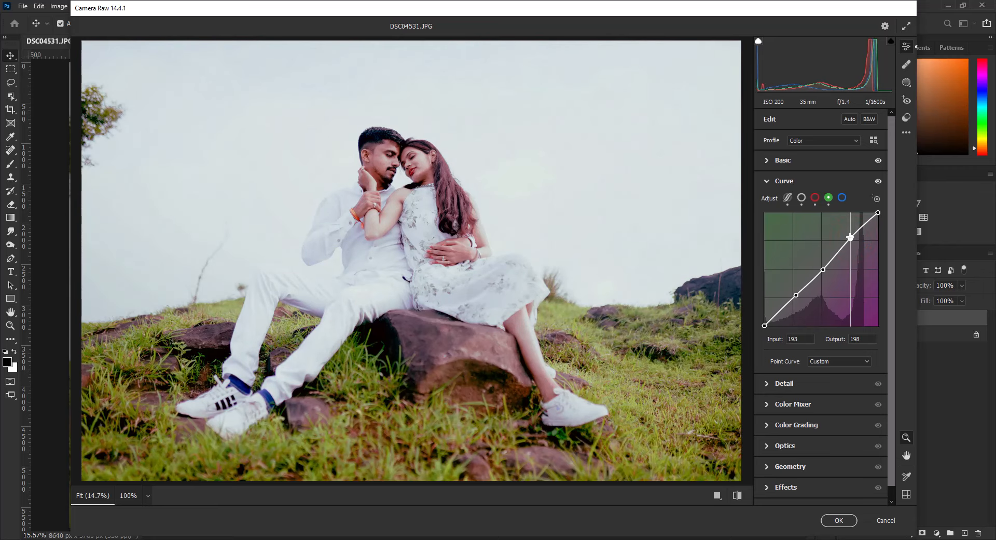
pyautogui.moveTo(823, 270); pyautogui.dragTo(819, 271)
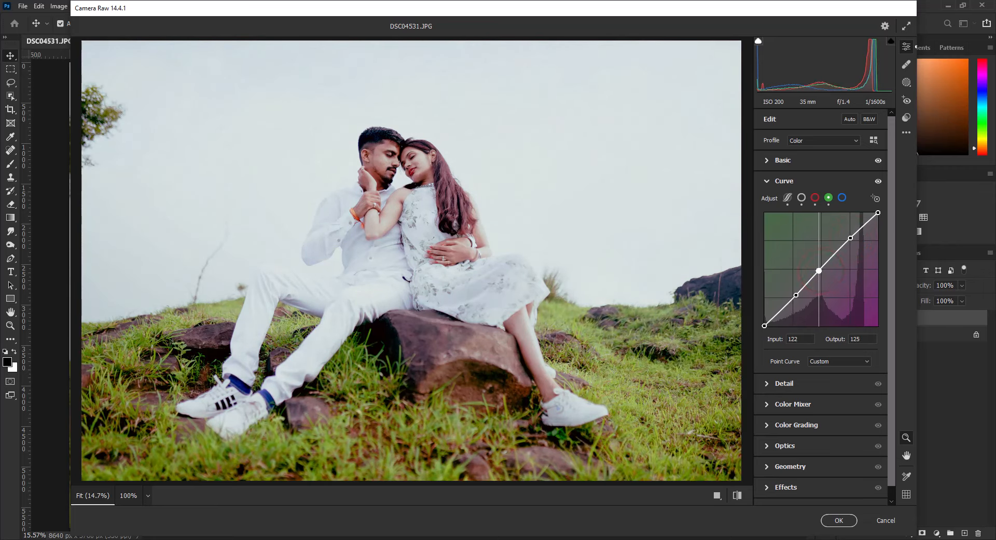
pyautogui.moveTo(878, 212); pyautogui.dragTo(875, 211)
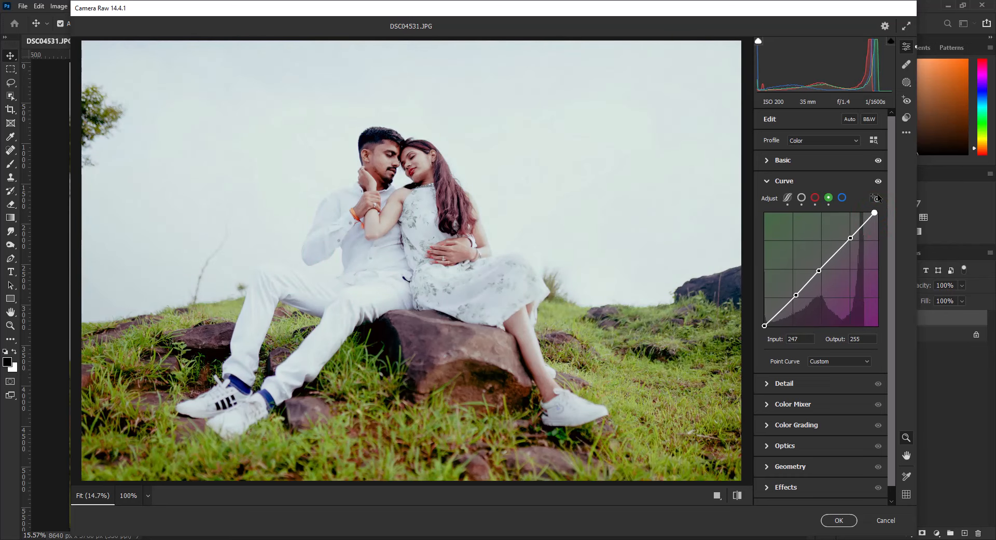
# - Add points at 73/60 and 189/195 to the blue channel curve to darken blue shadows and lift blue highlights
pyautogui.click(842, 198)
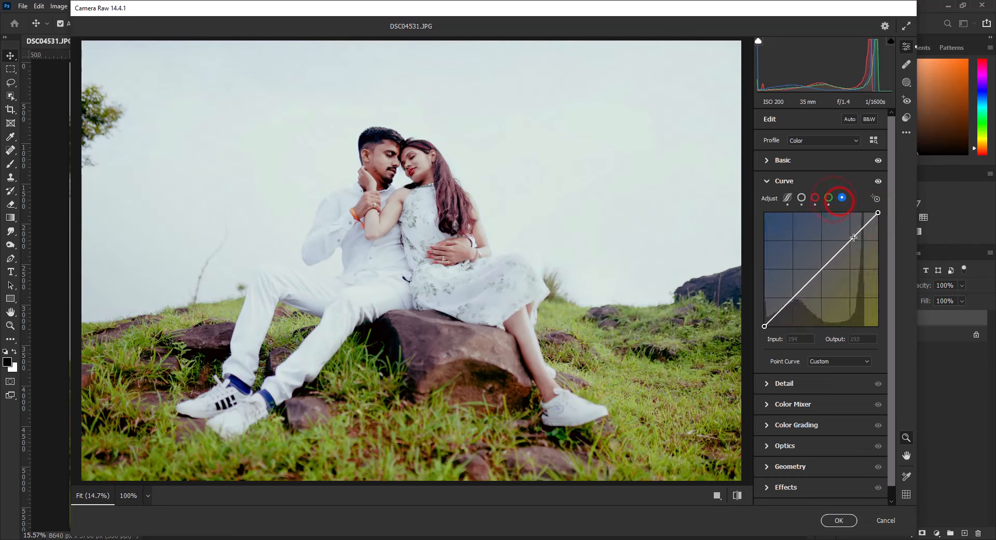
pyautogui.moveTo(801, 289); pyautogui.dragTo(798, 298)
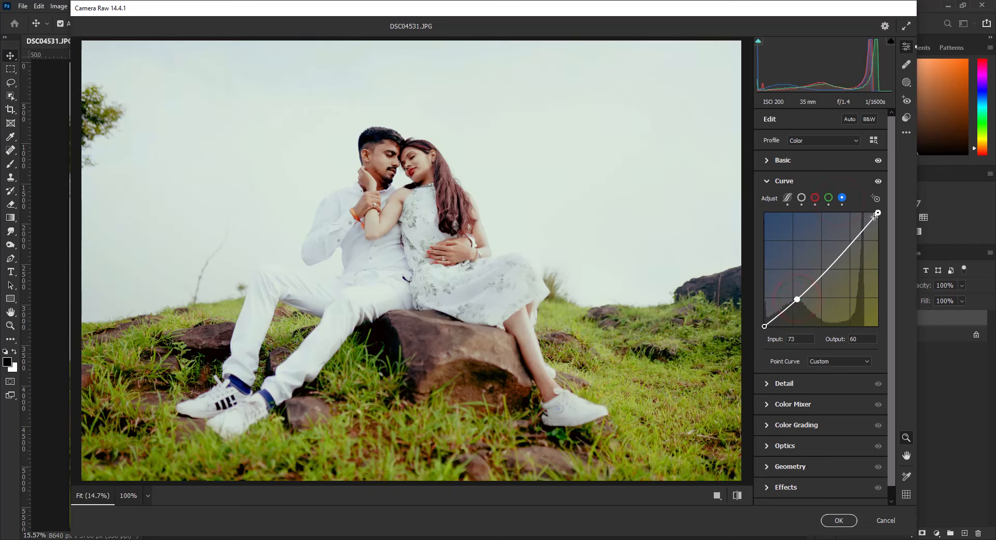
pyautogui.moveTo(851, 240)
pyautogui.mouseDown()
pyautogui.moveTo(847, 231)
pyautogui.moveTo(848, 240)
pyautogui.mouseUp()
pyautogui.click(803, 180)
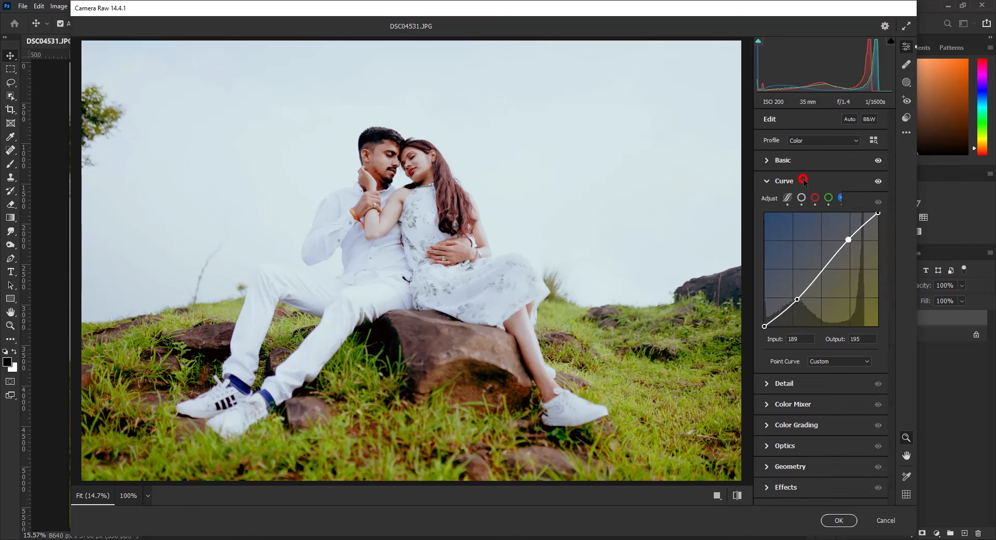
# - Adjust the photo's Sharpening amount in the Detail settings
pyautogui.click(798, 201)
pyautogui.click(846, 224)
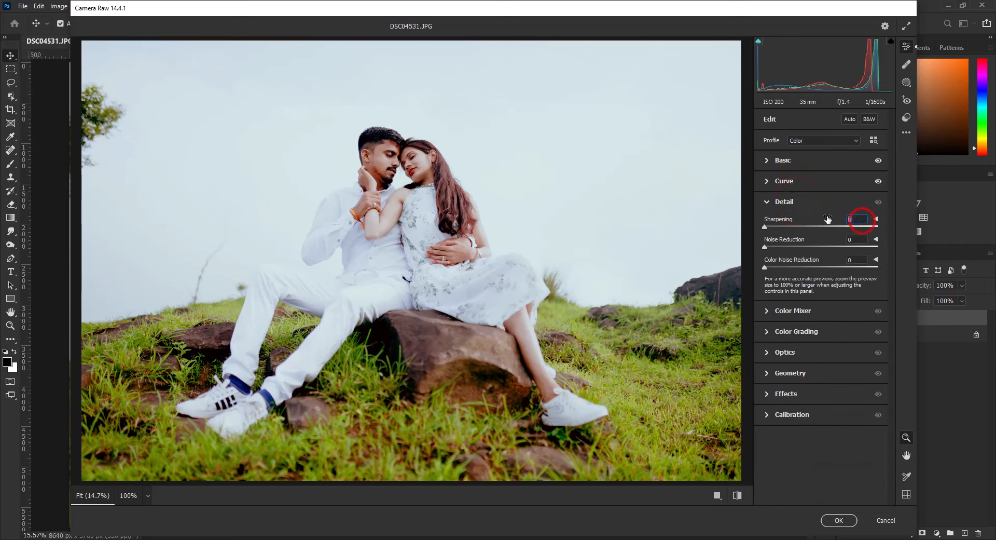
pyautogui.click(810, 209)
# - In the Color Mixer, set saturation to Reds +15, Oranges +22, Yellows -77, Greens -71, Aquas +100 and Blues +32
pyautogui.click(809, 223)
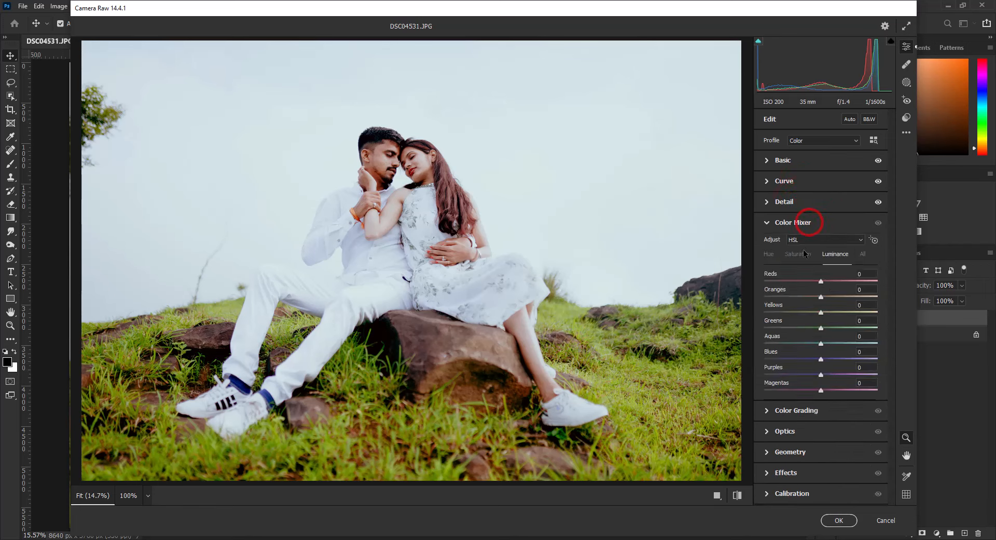
pyautogui.click(793, 255)
pyautogui.moveTo(815, 313); pyautogui.dragTo(781, 329)
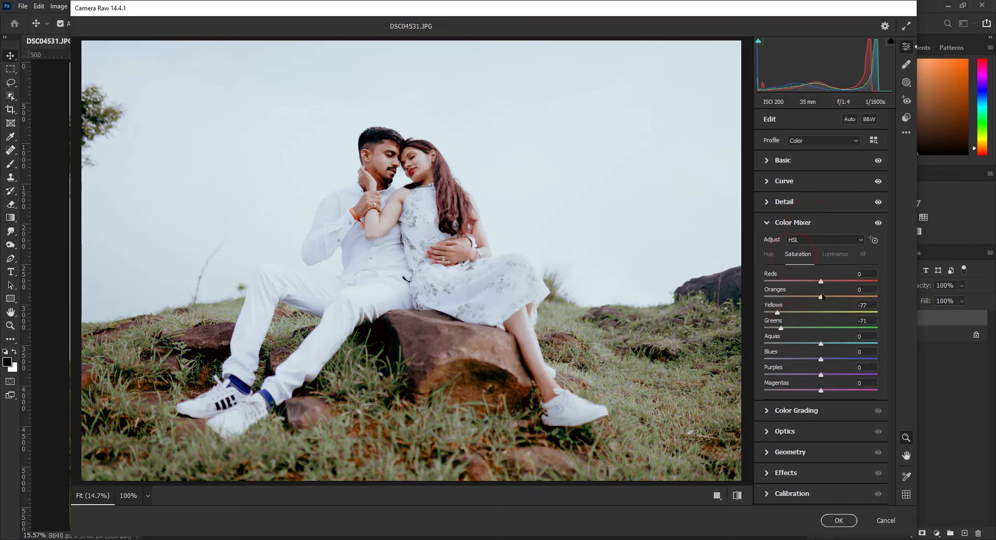
pyautogui.moveTo(823, 296); pyautogui.dragTo(834, 298)
pyautogui.moveTo(824, 344); pyautogui.dragTo(893, 344)
pyautogui.moveTo(820, 358); pyautogui.dragTo(840, 358)
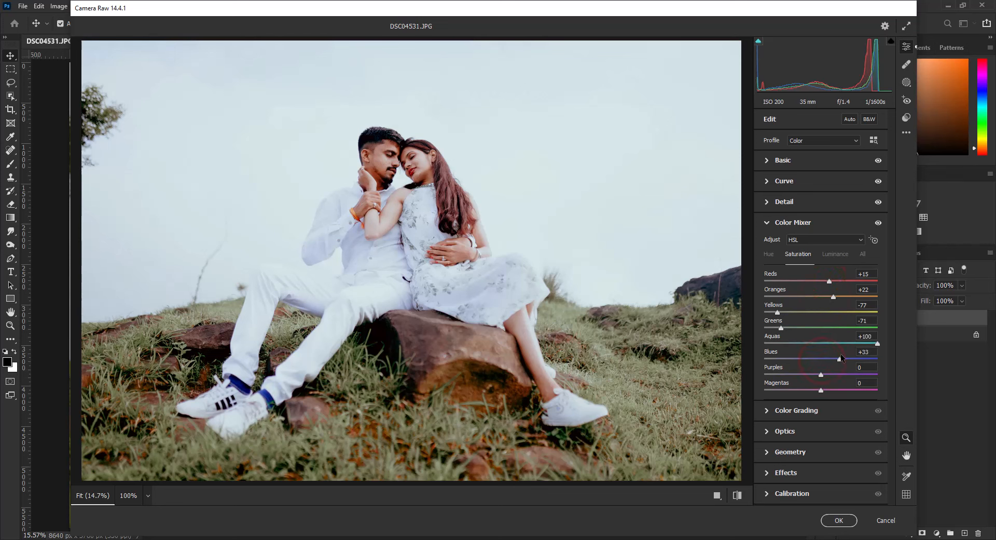
# - Shift the Greens and Yellows hues, and set luminance to Reds +17, Oranges +20, Yellows -11, Greens -50, Blues +5, Purples -1
pyautogui.click(770, 255)
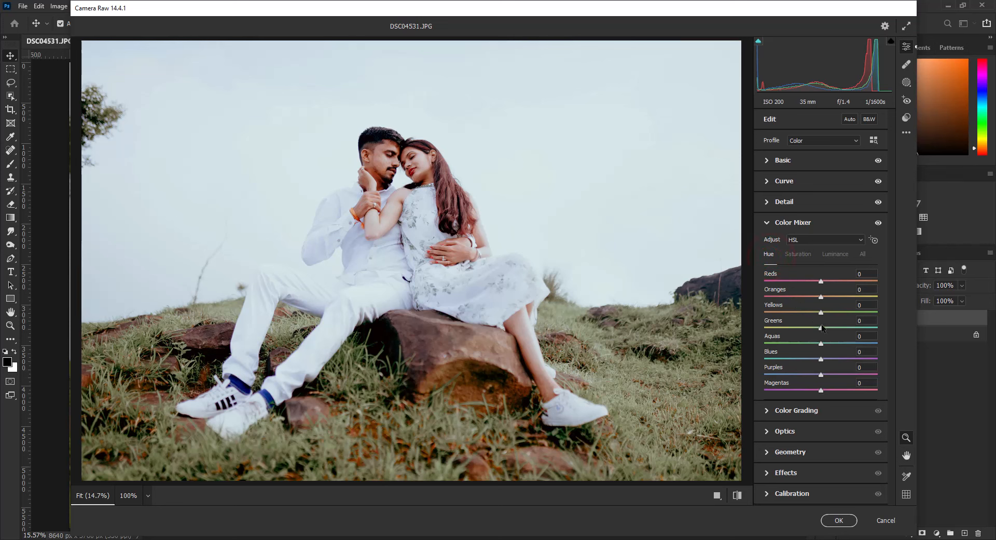
pyautogui.moveTo(821, 328); pyautogui.dragTo(865, 313)
pyautogui.click(839, 252)
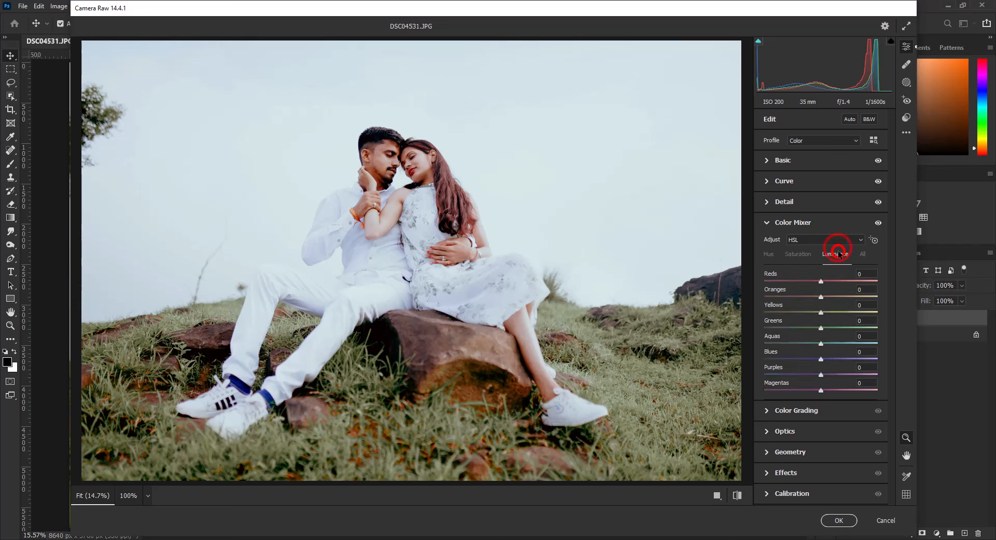
pyautogui.moveTo(822, 328); pyautogui.dragTo(830, 282)
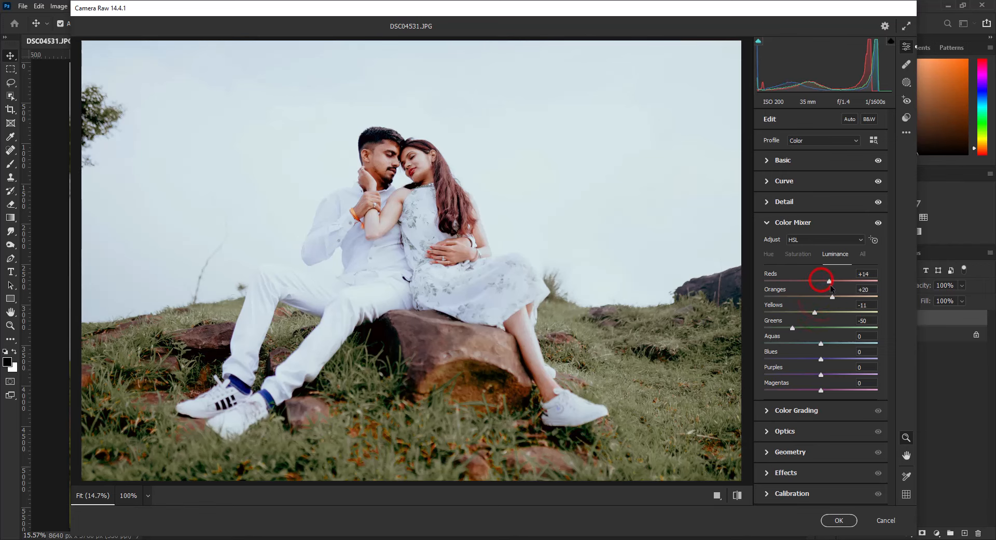
pyautogui.click(823, 358)
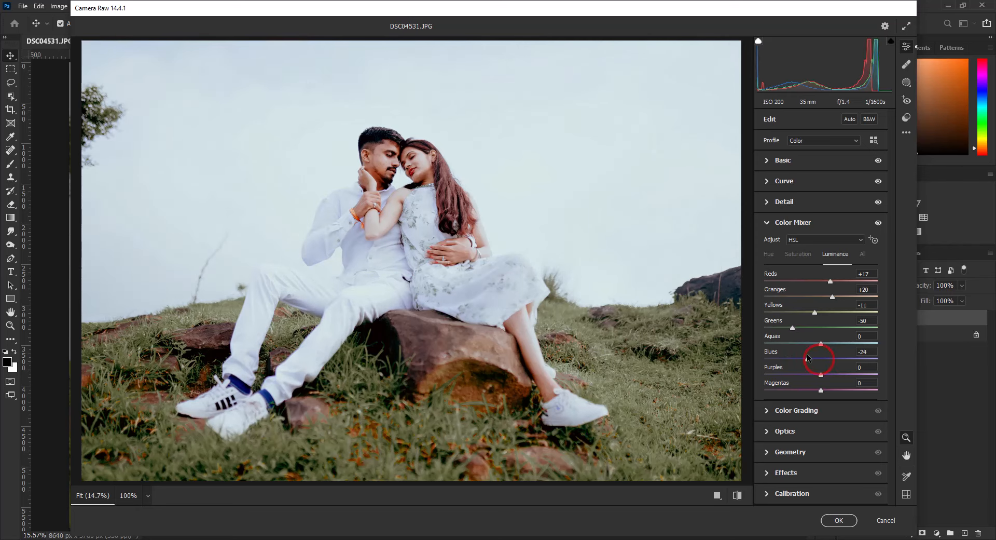
pyautogui.click(822, 376)
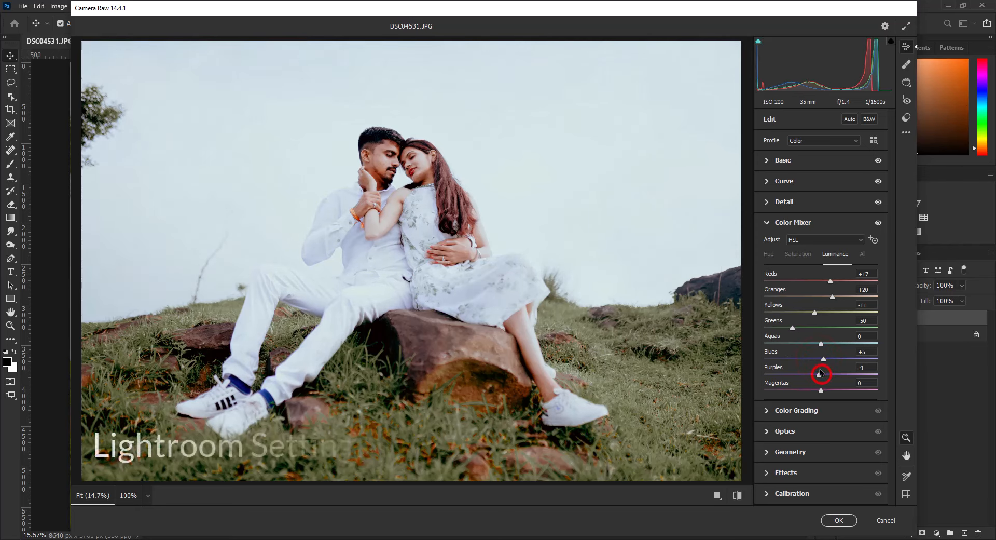
# - Switch the Color Mixer to per-color adjustment and set the orange range to Hue +2 and Saturation +13
pyautogui.click(810, 240)
pyautogui.click(806, 252)
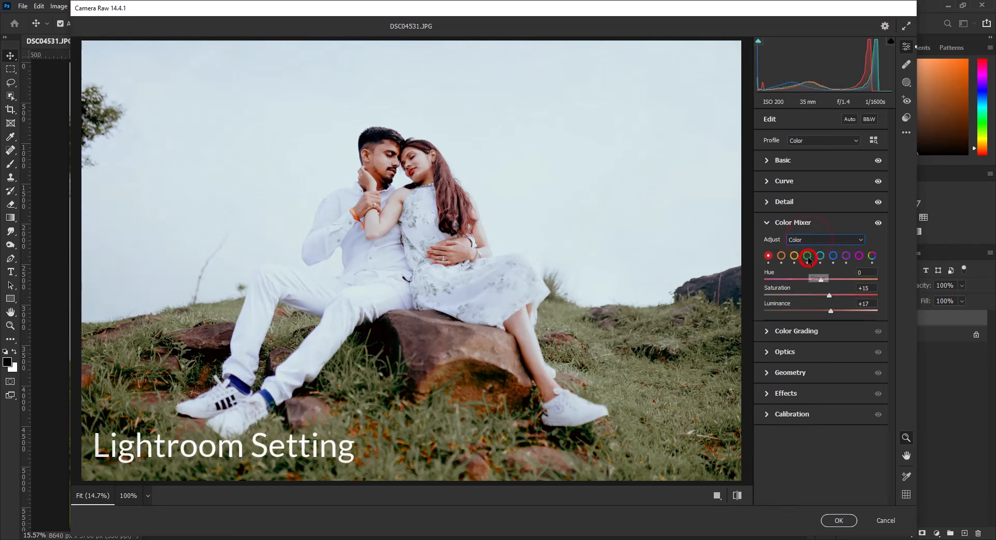
pyautogui.click(782, 255)
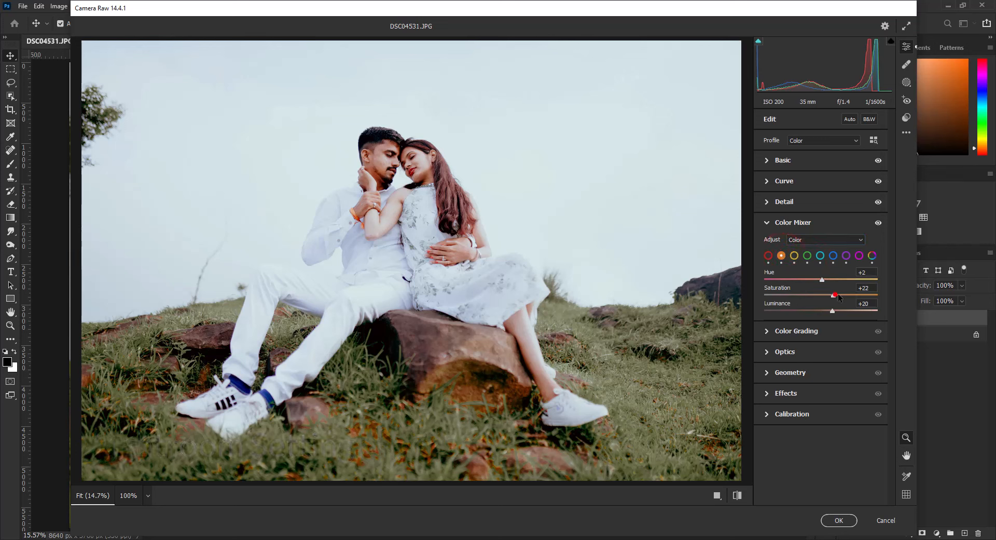
pyautogui.moveTo(834, 295); pyautogui.dragTo(811, 295)
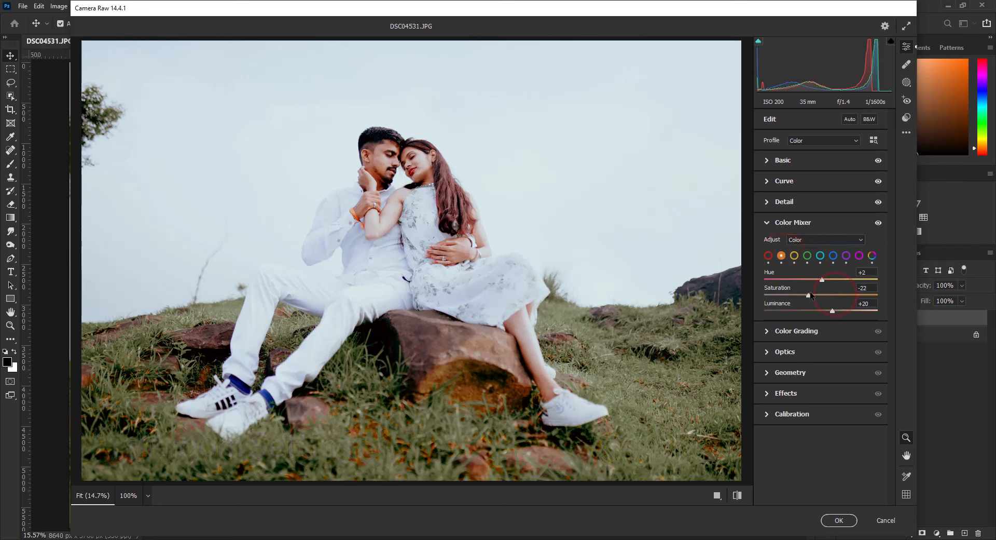
# - Try the green hue at -88, the yellow saturation at -62 and the yellow hue between +61 and +3
pyautogui.click(807, 256)
pyautogui.moveTo(790, 280)
pyautogui.mouseDown()
pyautogui.moveTo(851, 281)
pyautogui.moveTo(772, 274)
pyautogui.mouseUp()
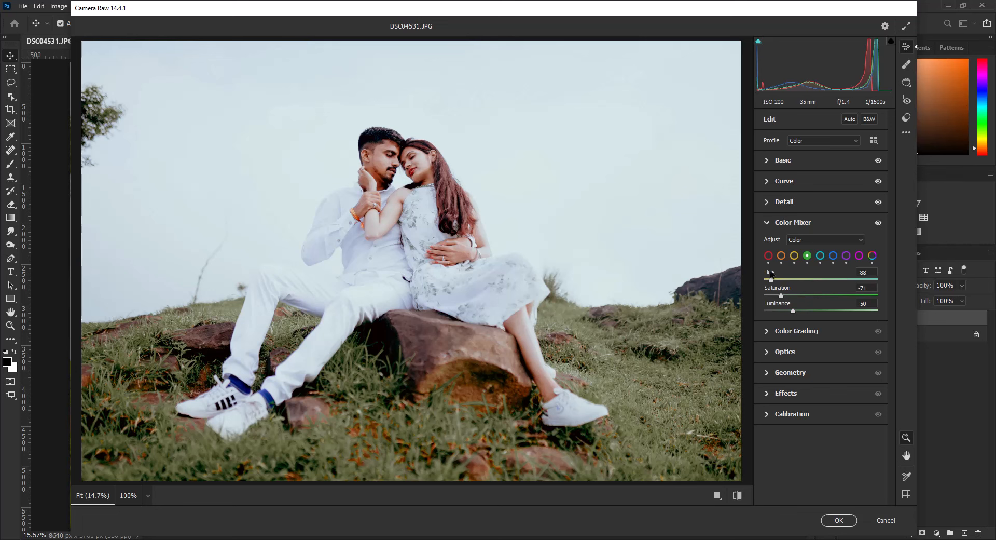
pyautogui.click(795, 256)
pyautogui.moveTo(777, 296); pyautogui.dragTo(781, 299)
pyautogui.moveTo(865, 282)
pyautogui.mouseDown()
pyautogui.moveTo(854, 282)
pyautogui.moveTo(877, 281)
pyautogui.moveTo(856, 281)
pyautogui.mouseUp()
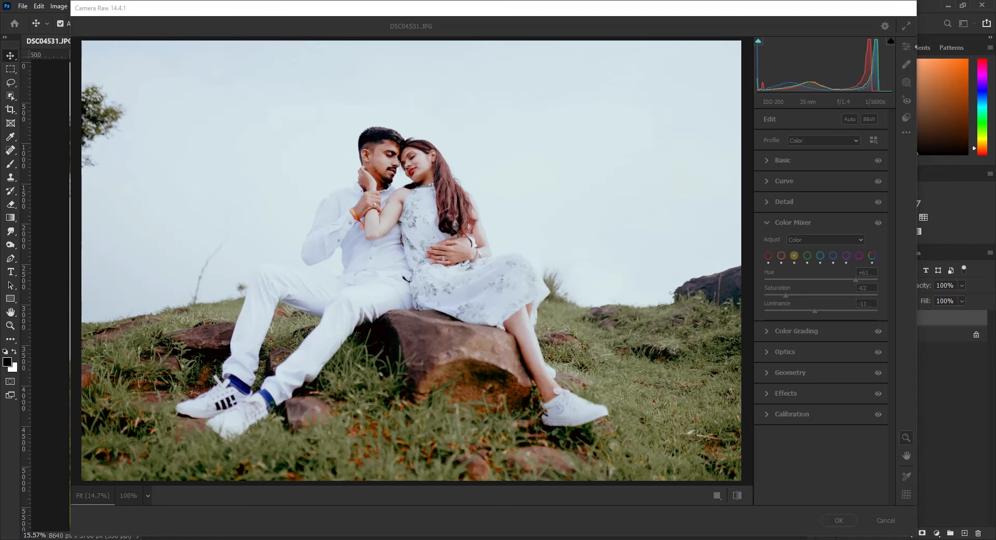
pyautogui.click(778, 488)
pyautogui.moveTo(864, 281); pyautogui.dragTo(839, 281)
pyautogui.click(745, 488)
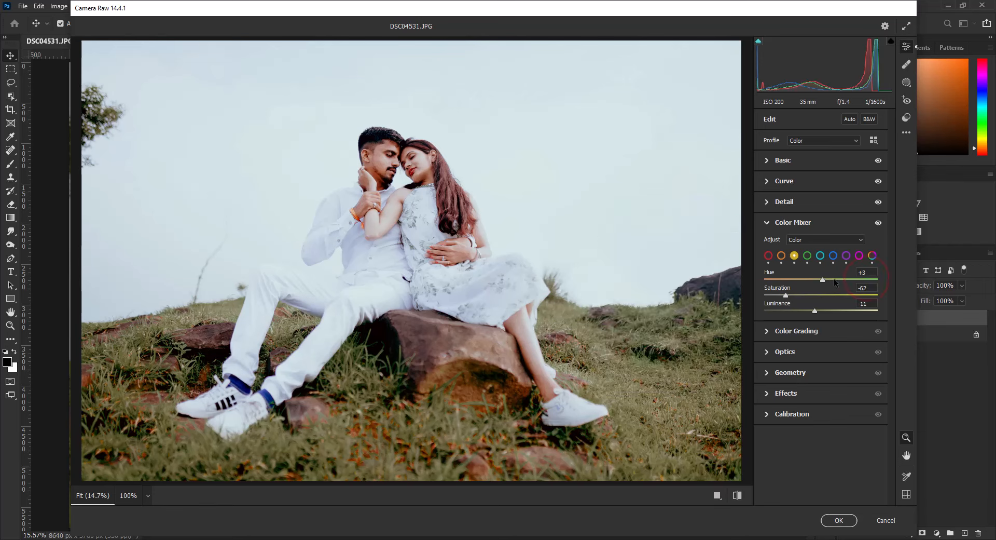
# - Set the green range to Hue +52, Saturation -72 and Luminance -51
pyautogui.click(808, 256)
pyautogui.moveTo(783, 296); pyautogui.dragTo(781, 297)
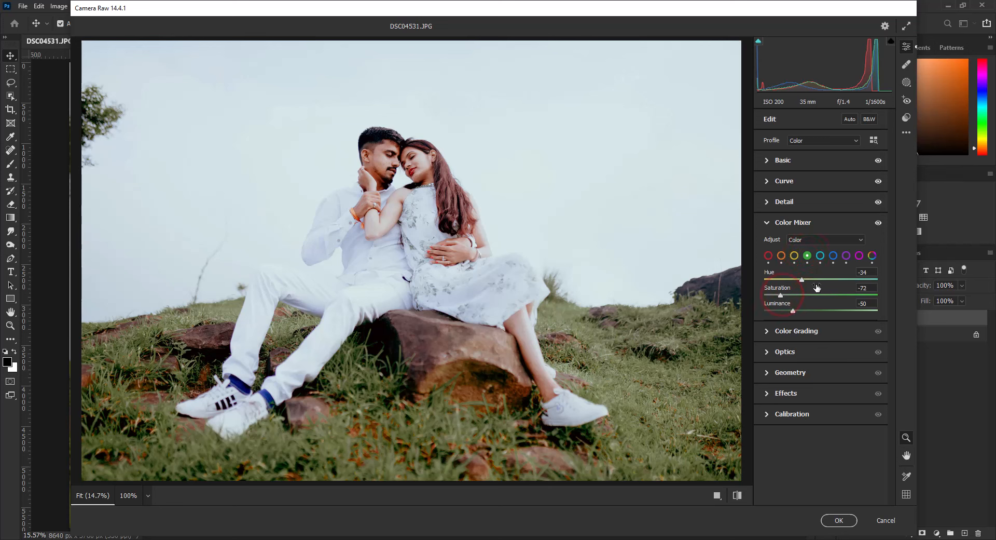
pyautogui.moveTo(873, 282); pyautogui.dragTo(846, 281)
pyautogui.moveTo(791, 311); pyautogui.dragTo(792, 311)
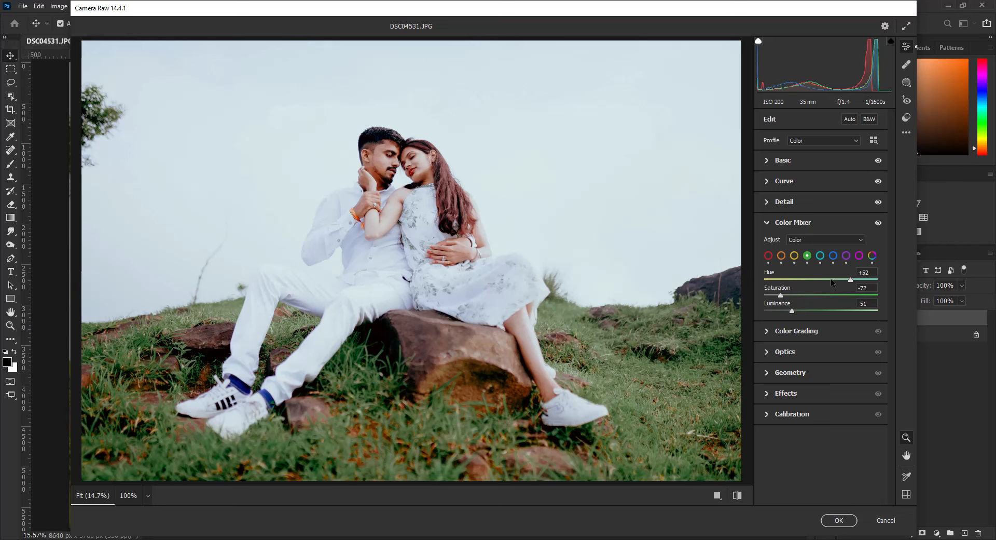
# - Set the yellow range to Hue +64 and Saturation -76, and the green range to Hue +11 and Saturation -72
pyautogui.click(795, 255)
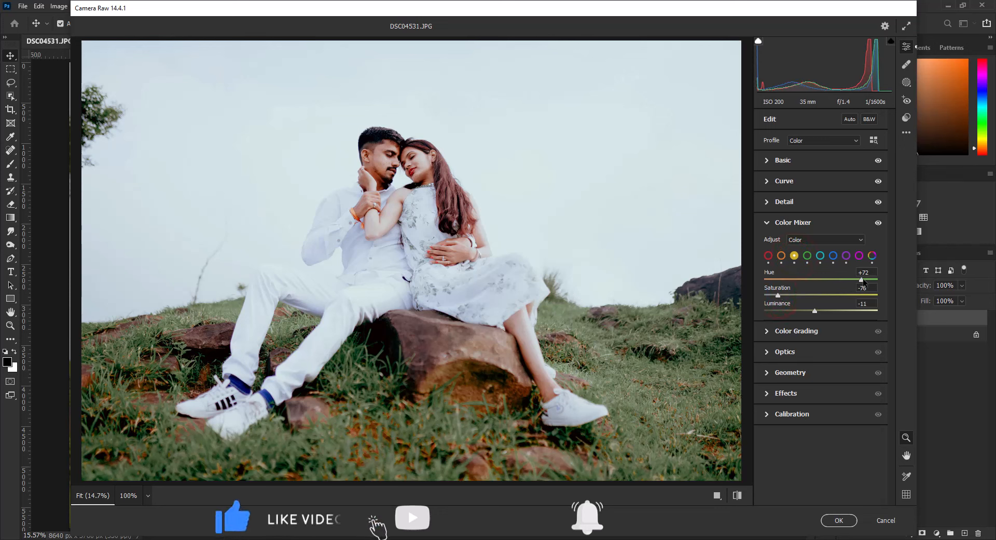
pyautogui.moveTo(862, 279)
pyautogui.mouseDown()
pyautogui.moveTo(815, 281)
pyautogui.moveTo(863, 282)
pyautogui.mouseUp()
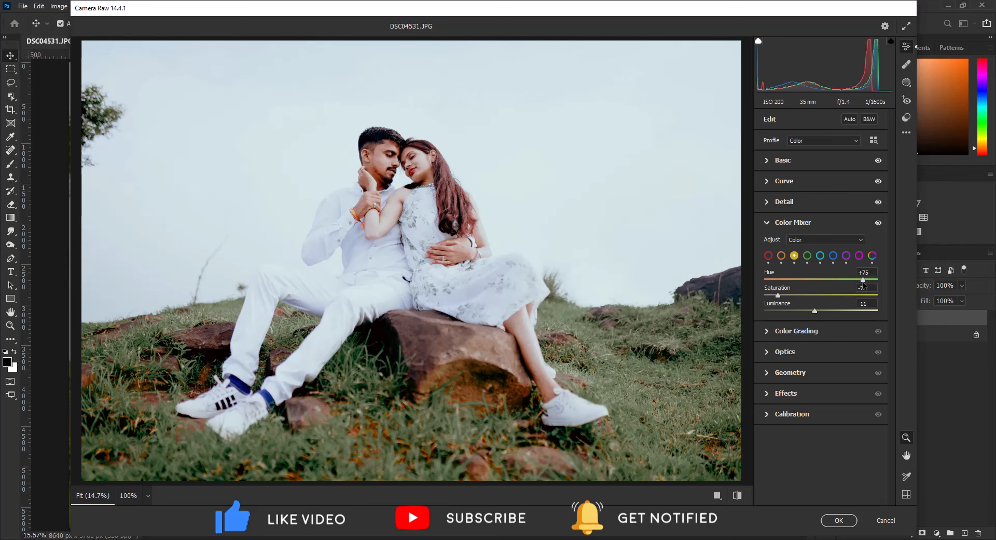
pyautogui.click(808, 255)
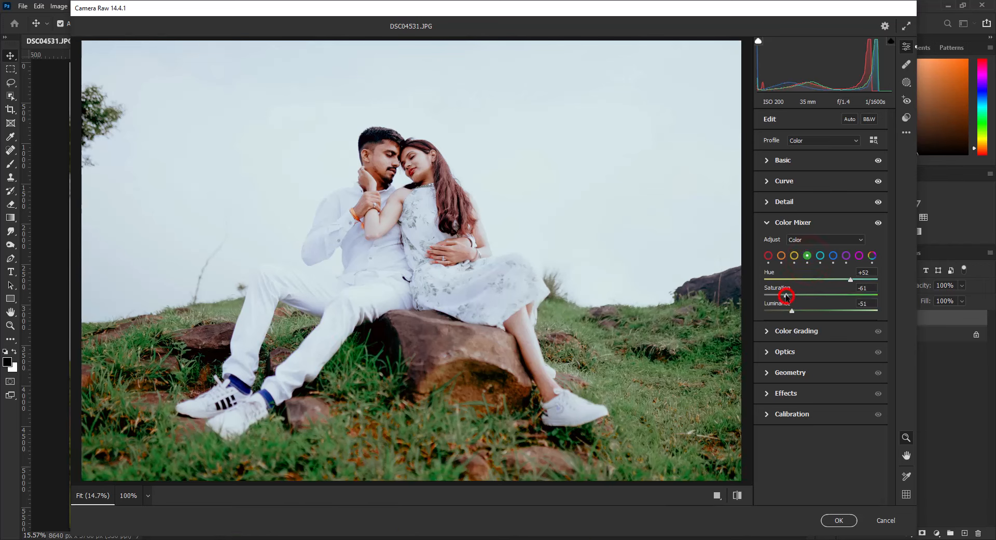
pyautogui.moveTo(786, 296); pyautogui.dragTo(774, 298)
pyautogui.click(815, 280)
pyautogui.moveTo(828, 276)
pyautogui.mouseDown()
pyautogui.moveTo(875, 279)
pyautogui.moveTo(777, 276)
pyautogui.moveTo(834, 279)
pyautogui.mouseUp()
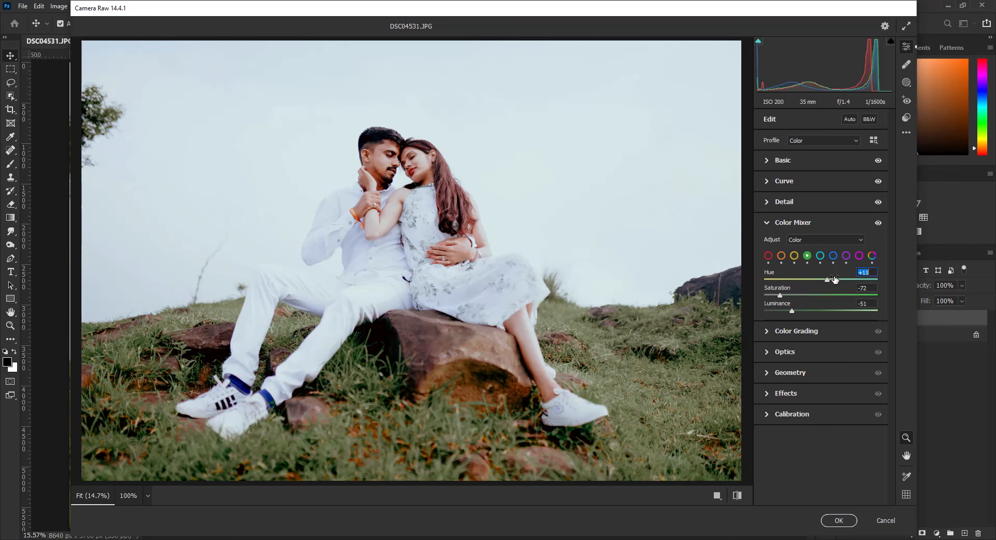
# - Reduce the blue range's Saturation to +20
pyautogui.click(820, 255)
pyautogui.click(833, 256)
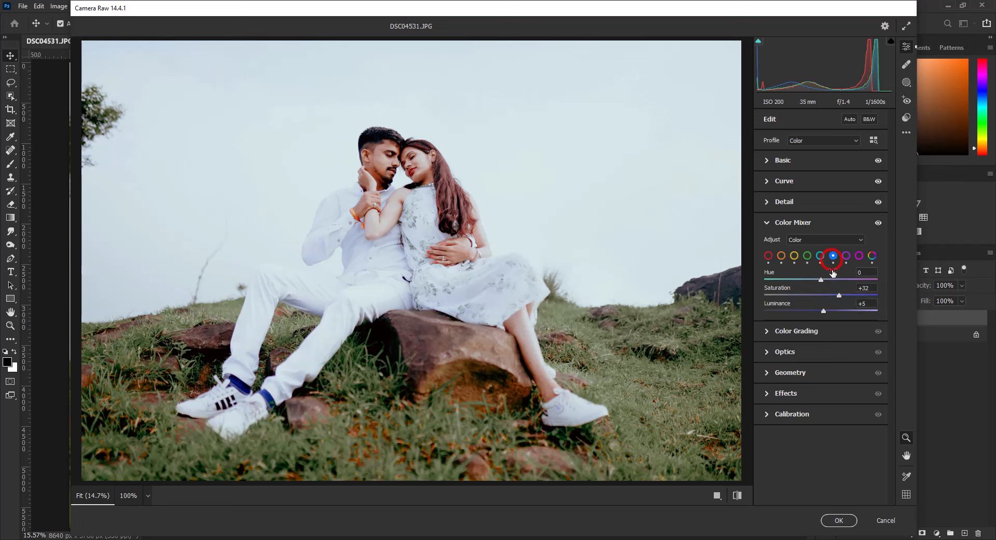
pyautogui.moveTo(838, 296); pyautogui.dragTo(831, 295)
# - Show all color ranges together in the Color Mixer, review their settings and nudge the magenta Hue to +1
pyautogui.click(872, 256)
pyautogui.scroll(-4, 839, 323)
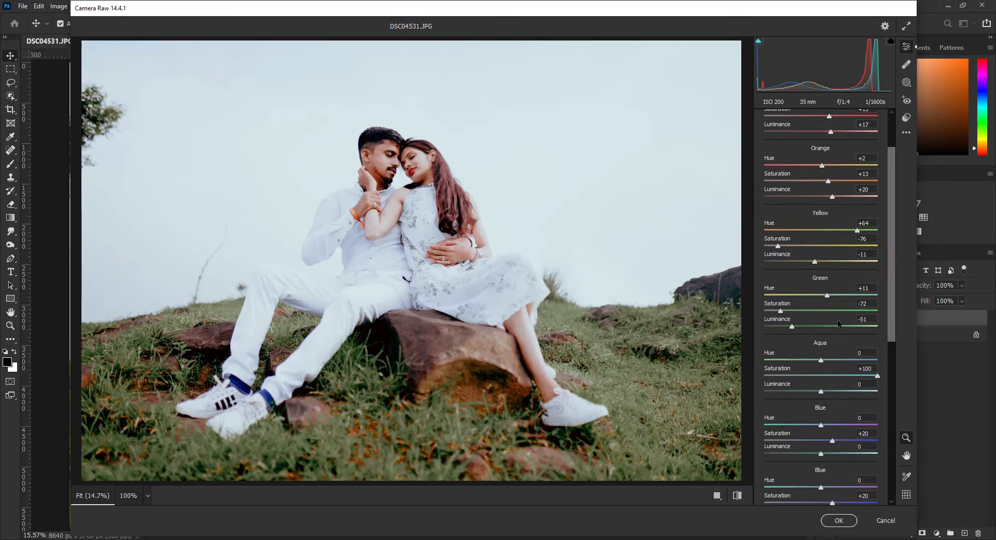
pyautogui.scroll(-4, 780, 313)
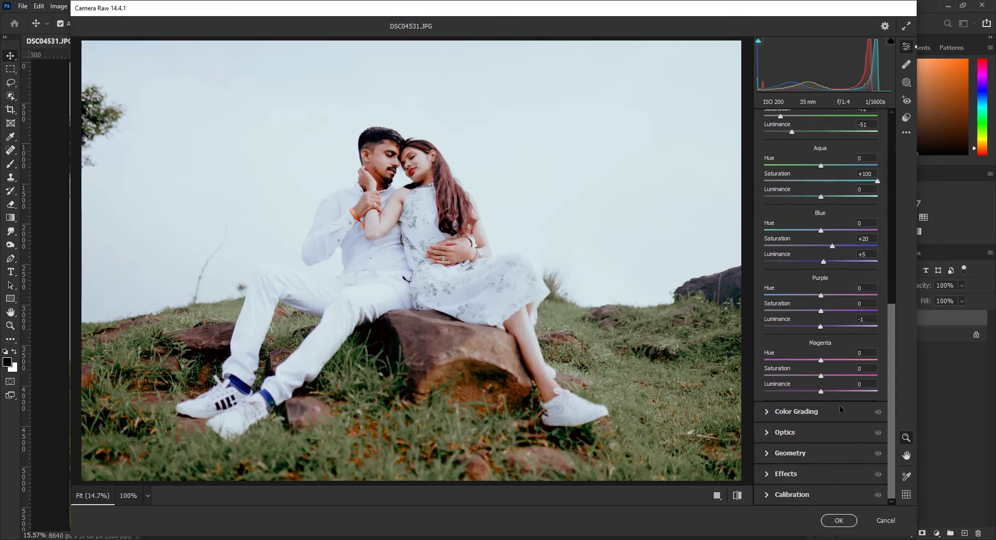
pyautogui.scroll(1, 842, 409)
pyautogui.moveTo(822, 421); pyautogui.dragTo(831, 423)
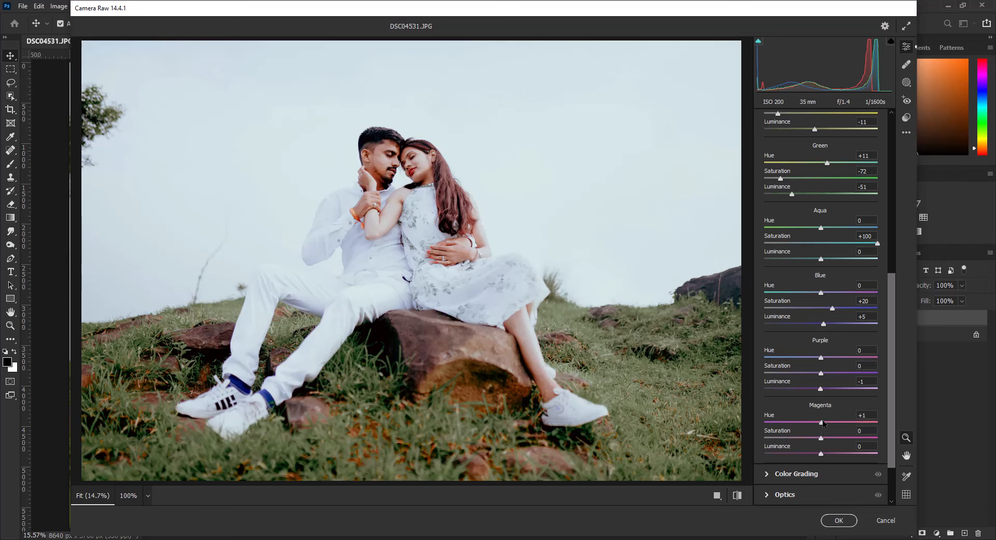
pyautogui.scroll(7, 824, 423)
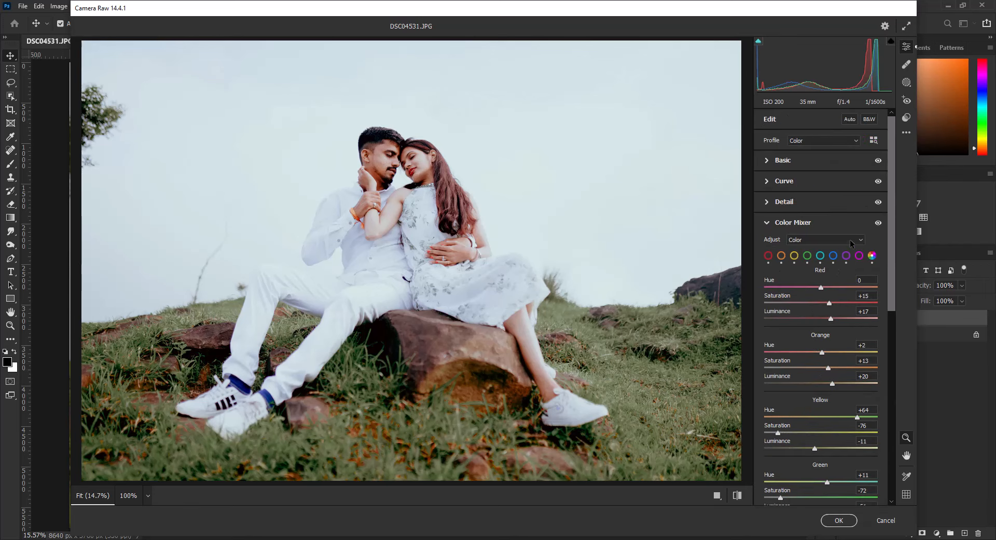
# - Return the Color Mixer to HSL adjustment with its luminance values shown, and collapse the section
pyautogui.click(851, 240)
pyautogui.click(816, 254)
pyautogui.click(769, 256)
pyautogui.click(827, 240)
pyautogui.click(806, 254)
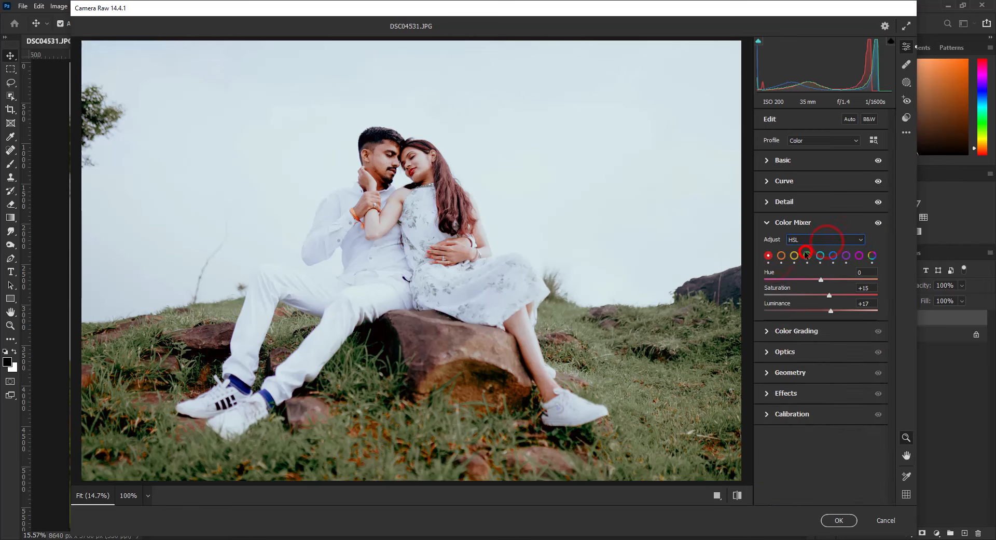
pyautogui.click(837, 255)
pyautogui.click(807, 223)
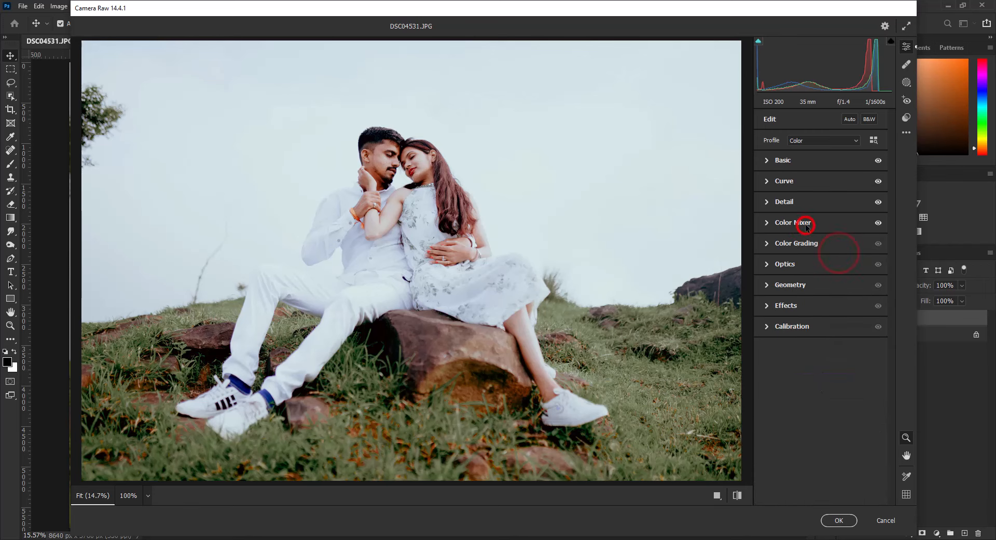
# - In Color Grading, reveal the numeric hue and saturation values for the shadows and set their Saturation to 2
pyautogui.click(815, 244)
pyautogui.click(817, 259)
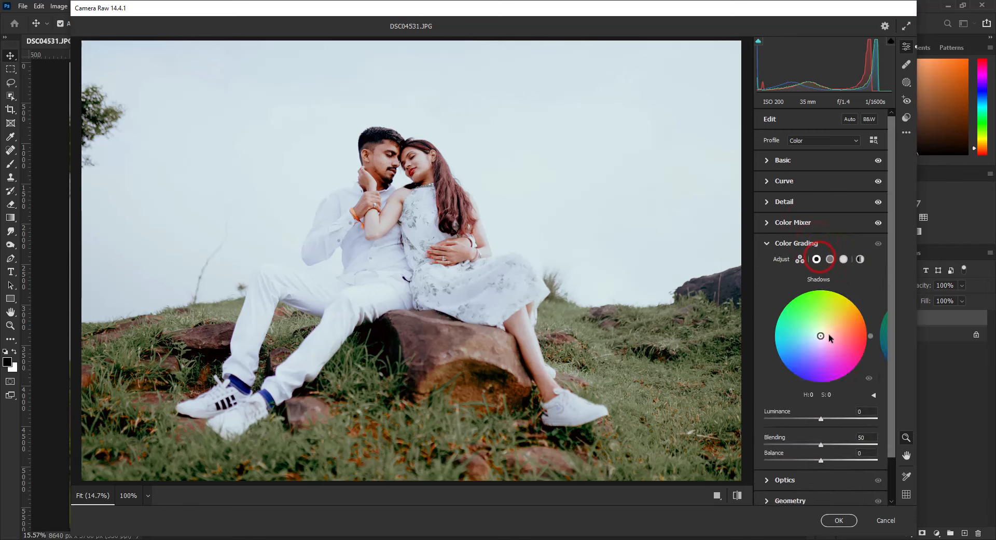
pyautogui.click(874, 396)
pyautogui.click(864, 411)
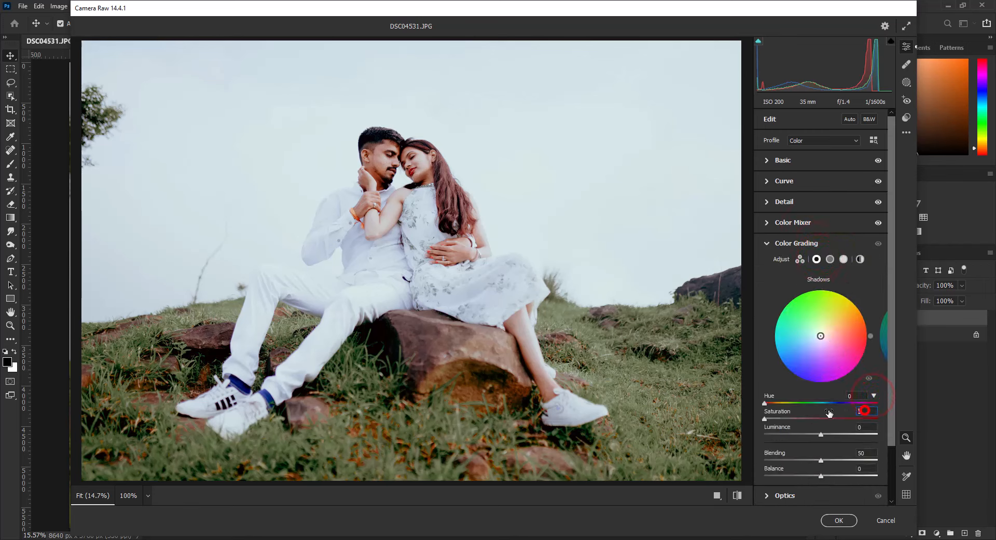
pyautogui.write('2')
# - Tint the highlights in Color Grading with Hue 43 and Saturation 10
pyautogui.click(844, 259)
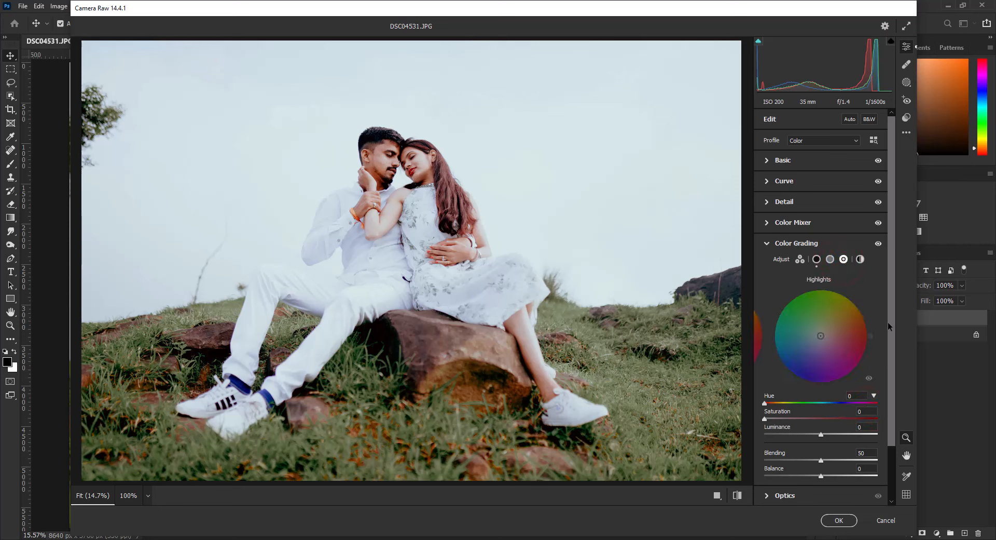
pyautogui.moveTo(871, 335); pyautogui.dragTo(857, 301)
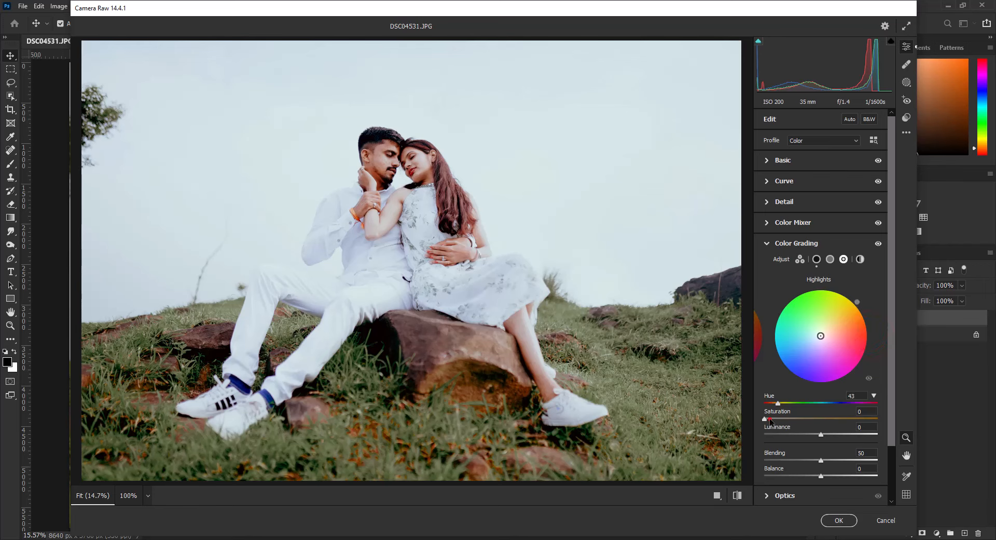
pyautogui.moveTo(766, 419)
pyautogui.mouseDown()
pyautogui.moveTo(795, 418)
pyautogui.moveTo(776, 418)
pyautogui.mouseUp()
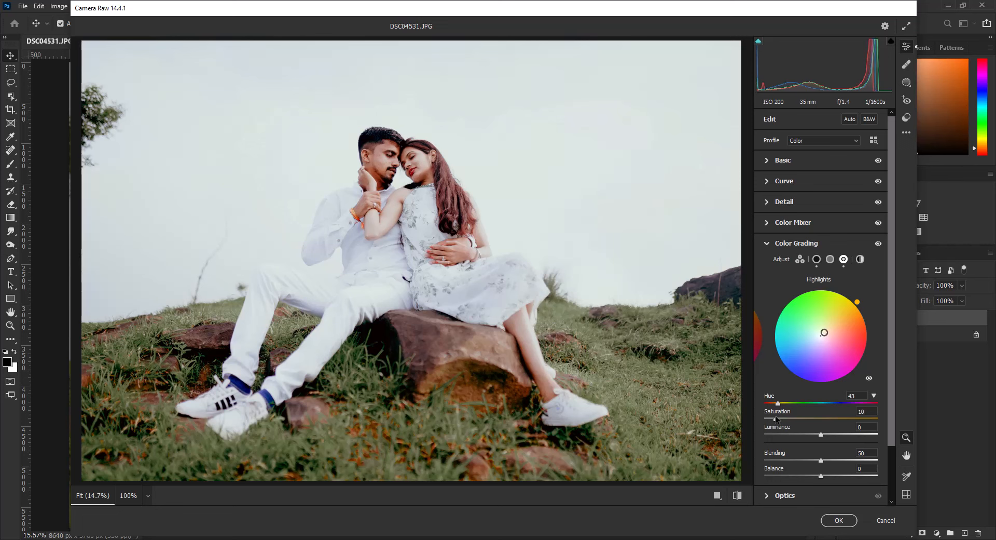
# - Set the Color Grading Blending to 100, check the midtone and highlight wheels, and collapse the section
pyautogui.click(816, 259)
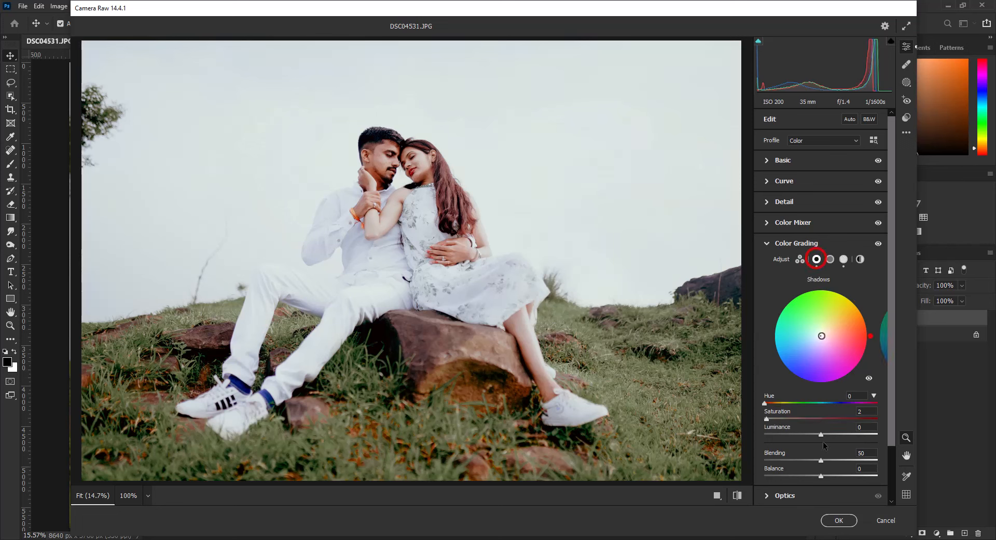
pyautogui.click(844, 258)
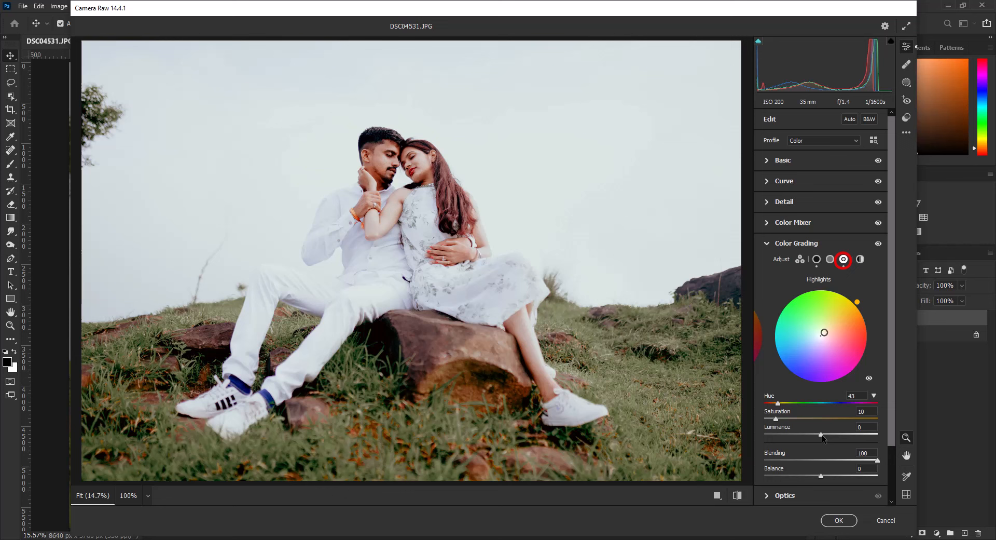
pyautogui.click(829, 259)
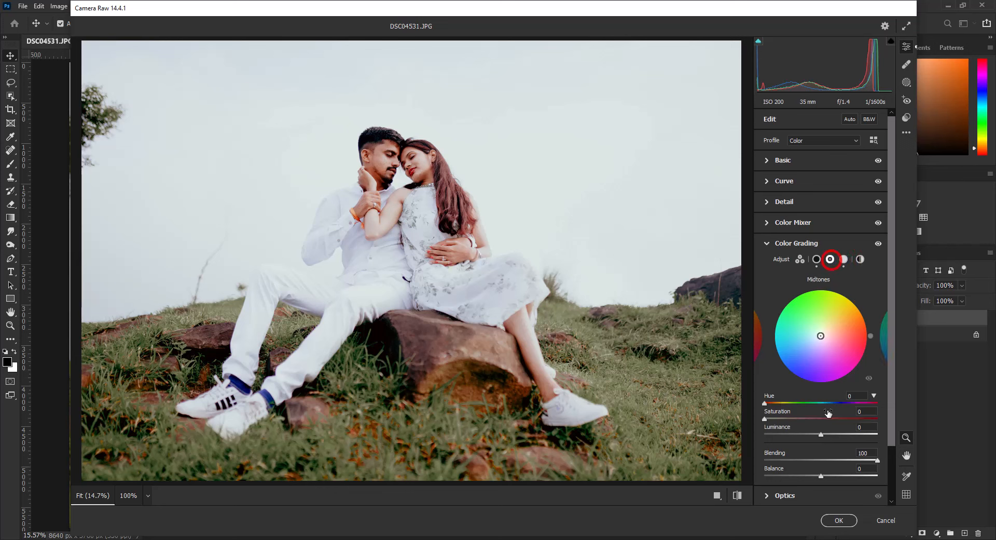
pyautogui.click(842, 260)
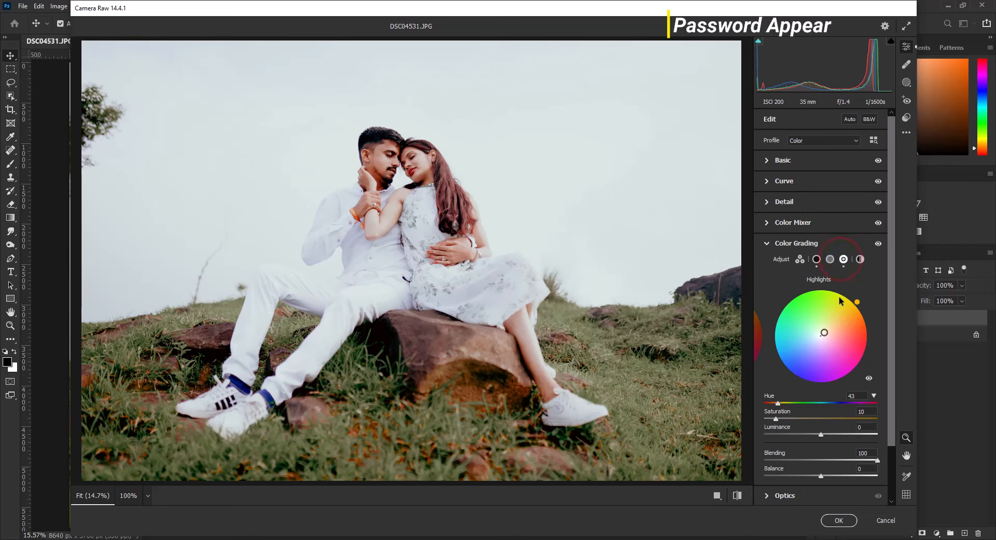
pyautogui.click(834, 241)
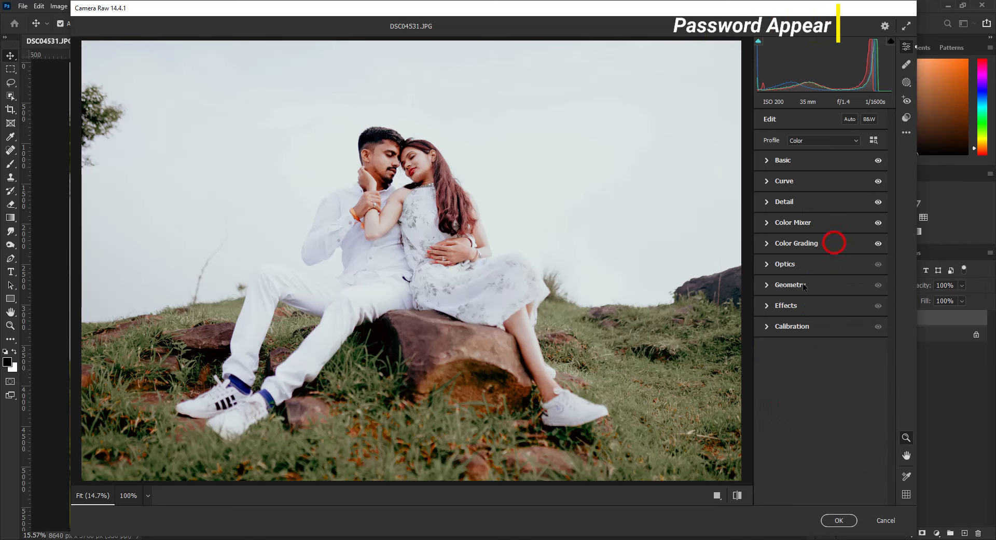
# - In Calibration, shift the Green Primary to Hue -100 and Saturation -7 and the Blue Primary to Hue -23 and Saturation -28
pyautogui.click(811, 326)
pyautogui.moveTo(823, 432); pyautogui.dragTo(792, 445)
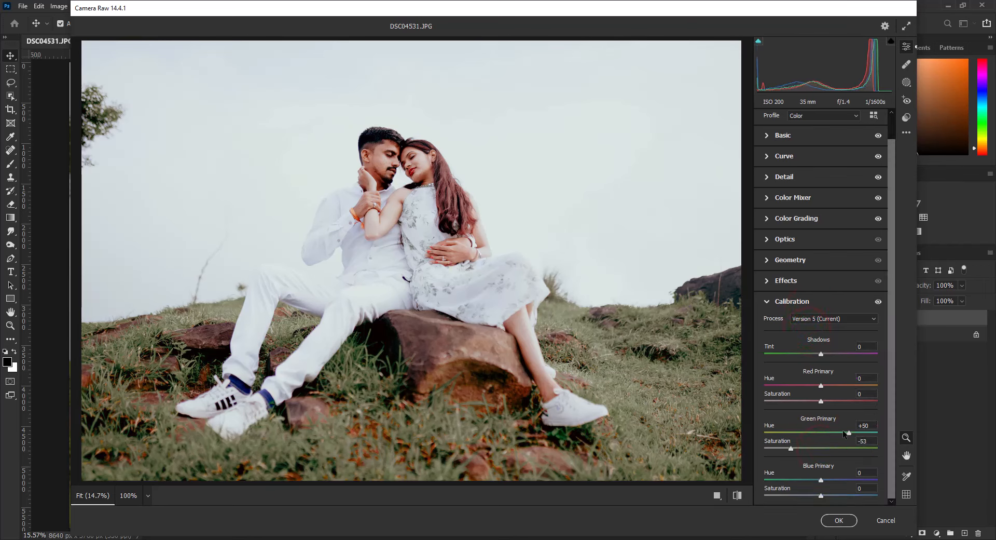
pyautogui.click(790, 448)
pyautogui.moveTo(821, 480); pyautogui.dragTo(756, 436)
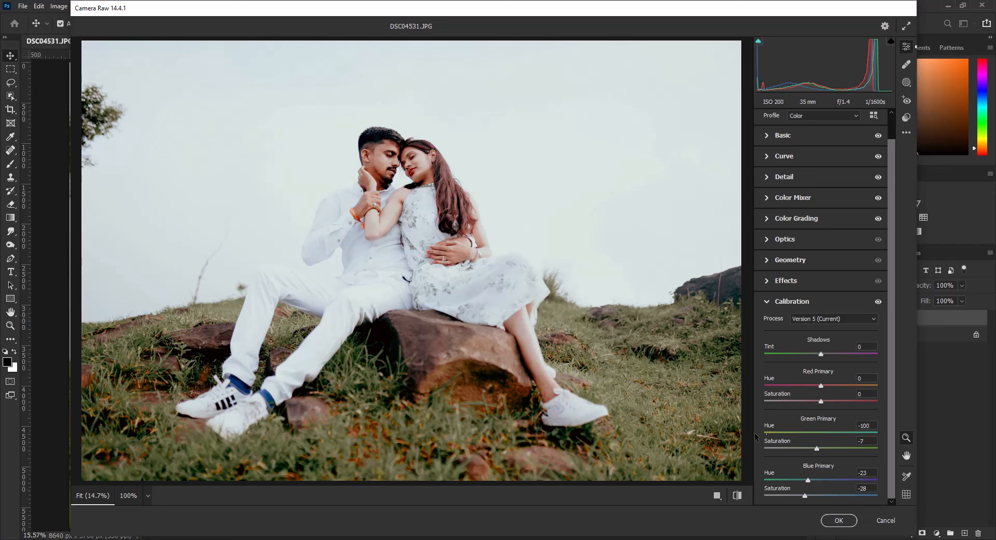
# - Set the Green Primary to Hue -81 and Saturation -27, raise Red Primary Saturation to +17, and collapse Calibration
pyautogui.click(775, 431)
pyautogui.moveTo(830, 450); pyautogui.dragTo(808, 451)
pyautogui.moveTo(821, 387); pyautogui.dragTo(831, 400)
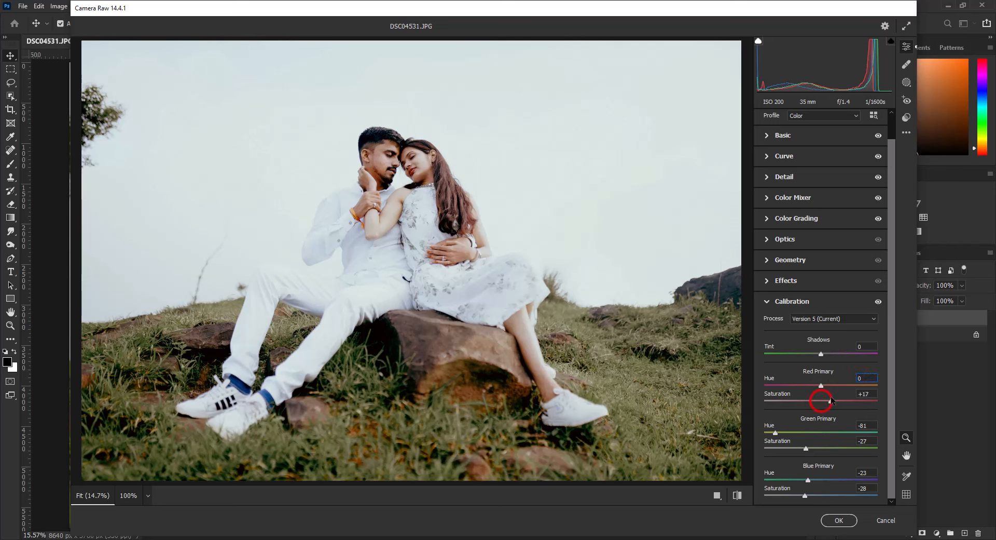
pyautogui.click(810, 301)
# - In the Basic adjustments, set Tint to +11, Exposure to -0.55 and Contrast to -2
pyautogui.click(784, 160)
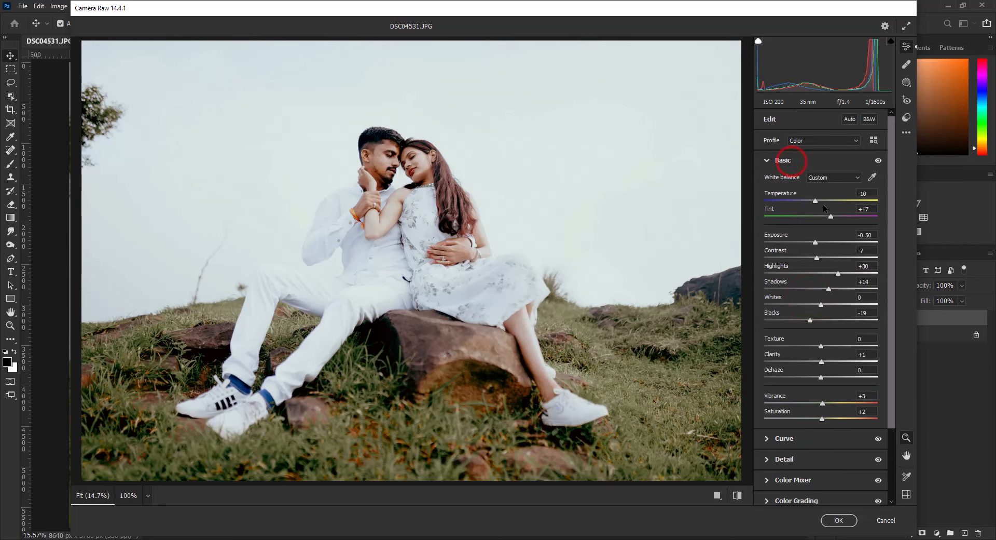
pyautogui.moveTo(816, 203); pyautogui.dragTo(815, 202)
pyautogui.moveTo(829, 219); pyautogui.dragTo(824, 257)
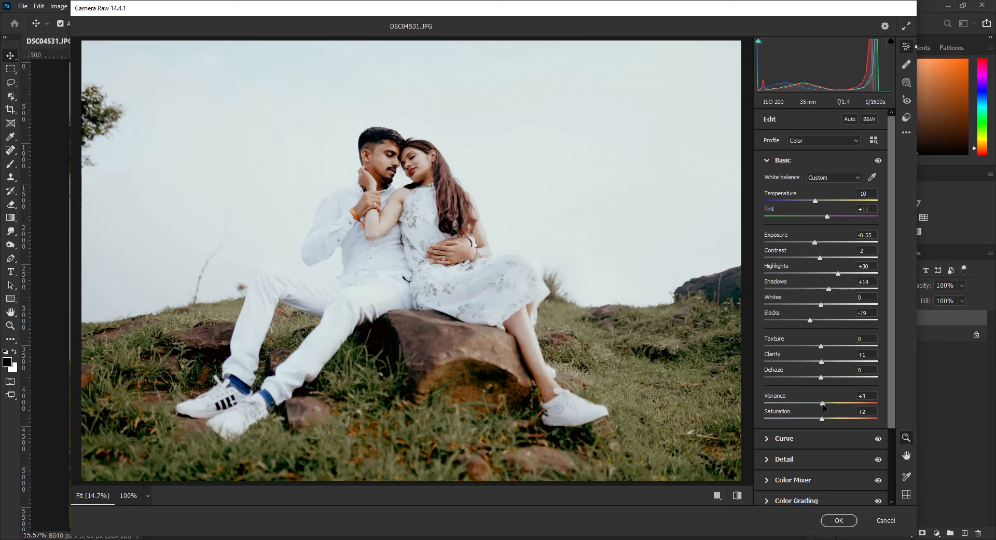
# - Lift the shadow point of the tone curve slightly and undo the change tried on the green channel curve
pyautogui.click(816, 437)
pyautogui.moveTo(797, 303); pyautogui.dragTo(793, 297)
pyautogui.click(828, 197)
pyautogui.hotkey('ctrl', 'z')
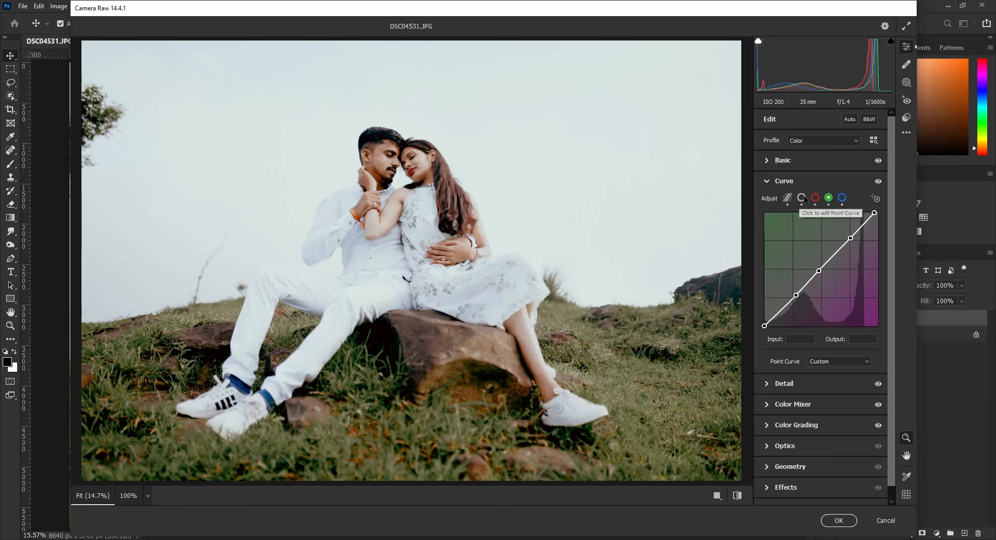
# - Raise the white endpoint of the Point Curve to Output 239 and collapse the Curve section
pyautogui.click(802, 197)
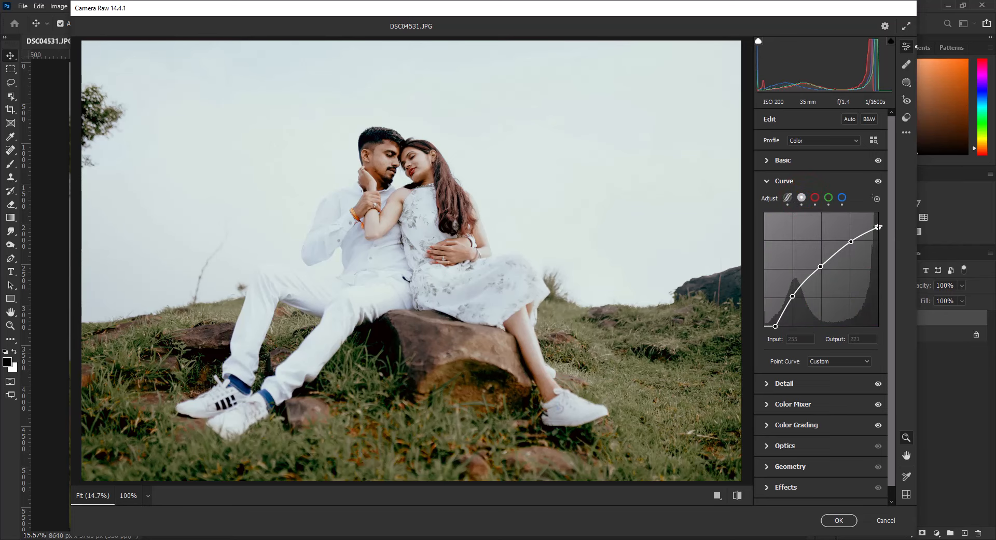
pyautogui.moveTo(878, 226); pyautogui.dragTo(878, 220)
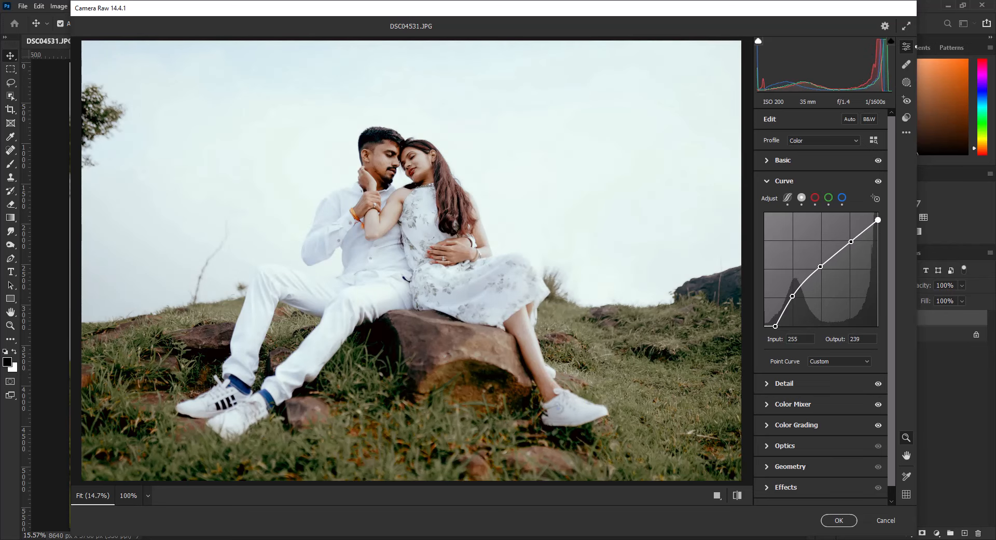
pyautogui.click(792, 180)
# - Mask the foreground grass with a linear gradient fading out at the rock's top, darken it to Exposure -0.60 and return to the edit settings
pyautogui.click(906, 81)
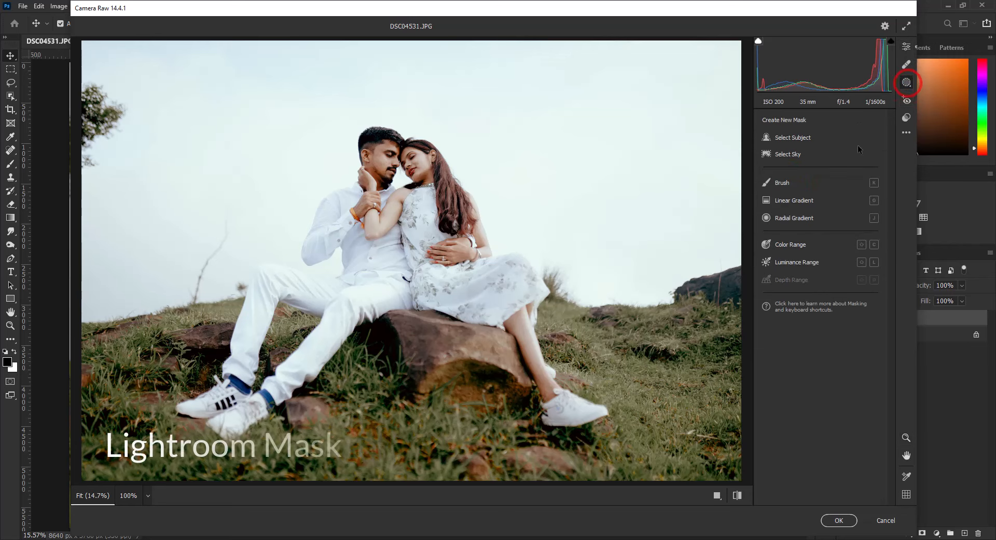
pyautogui.click(797, 200)
pyautogui.moveTo(392, 476); pyautogui.dragTo(391, 323)
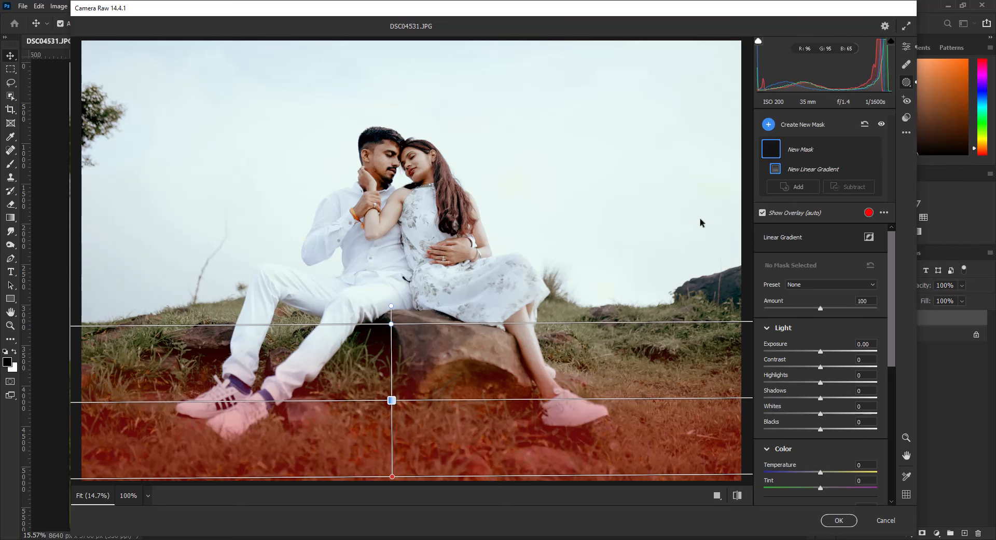
pyautogui.moveTo(822, 352); pyautogui.dragTo(813, 353)
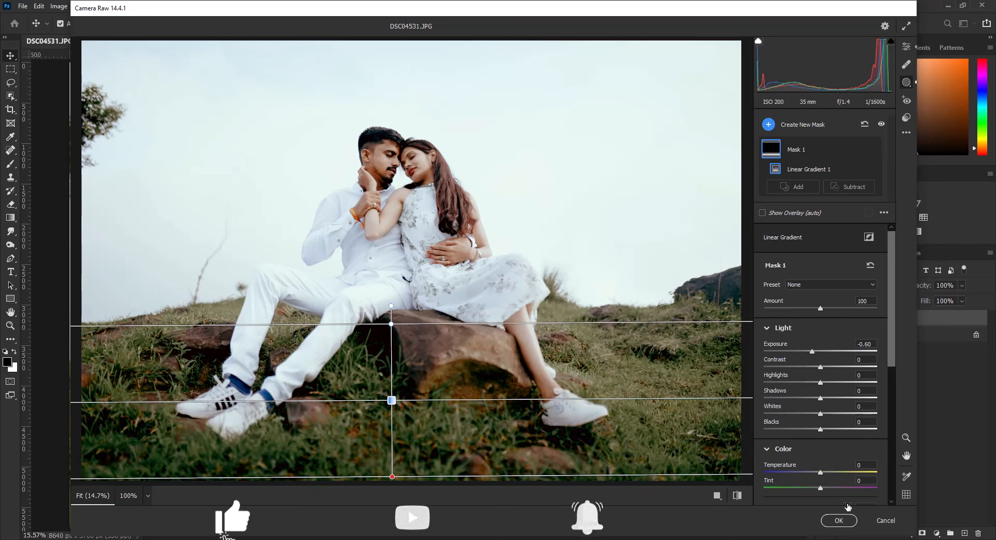
pyautogui.click(906, 44)
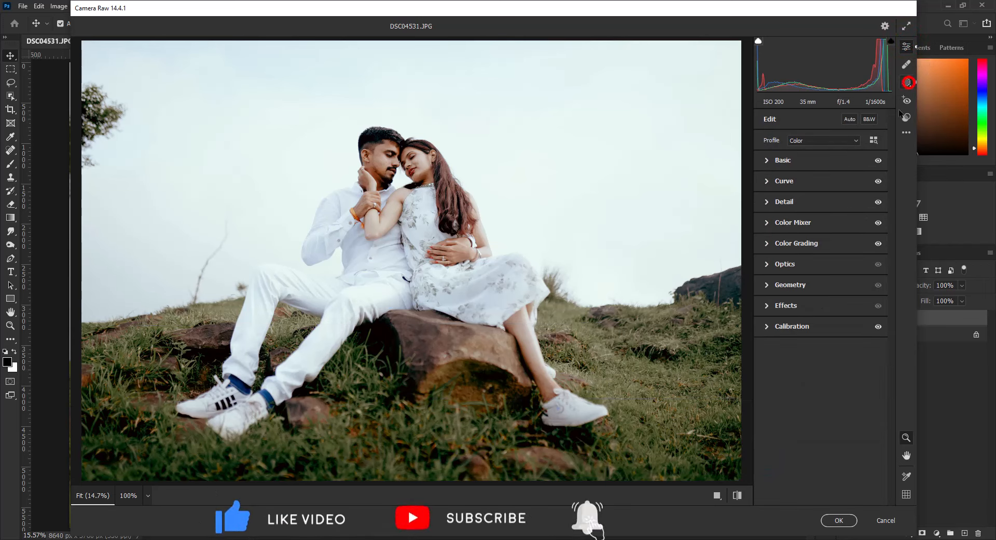
# - Add a second linear gradient mask over the sky, running from the photo's upper edge down to the couple's heads
pyautogui.click(906, 83)
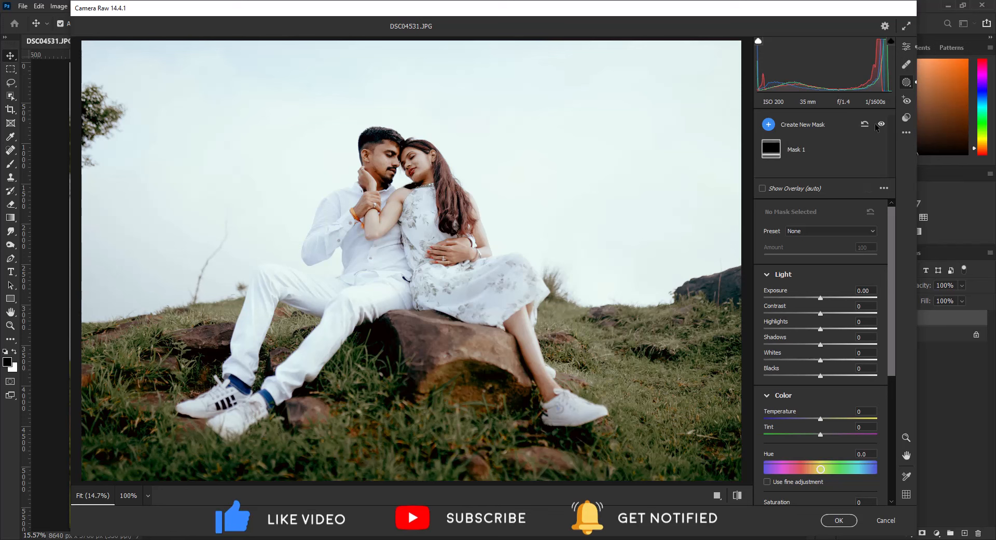
pyautogui.scroll(-5, 836, 307)
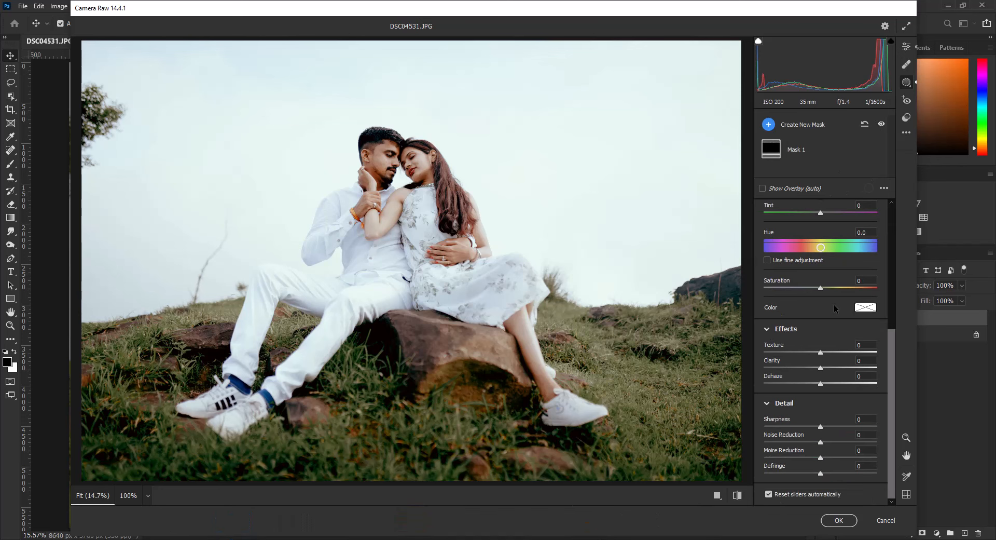
pyautogui.scroll(5, 835, 308)
pyautogui.click(769, 124)
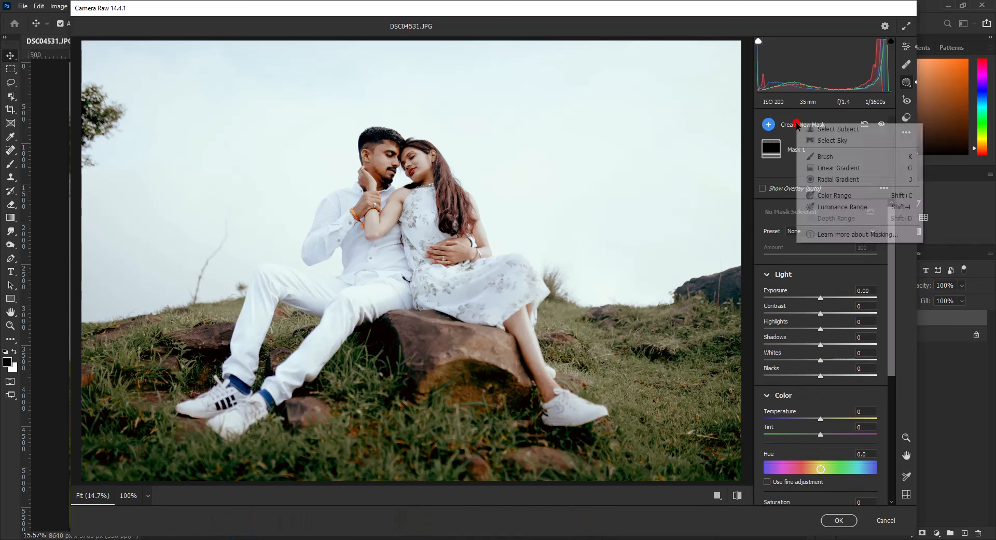
pyautogui.click(826, 166)
pyautogui.moveTo(407, 54); pyautogui.dragTo(408, 132)
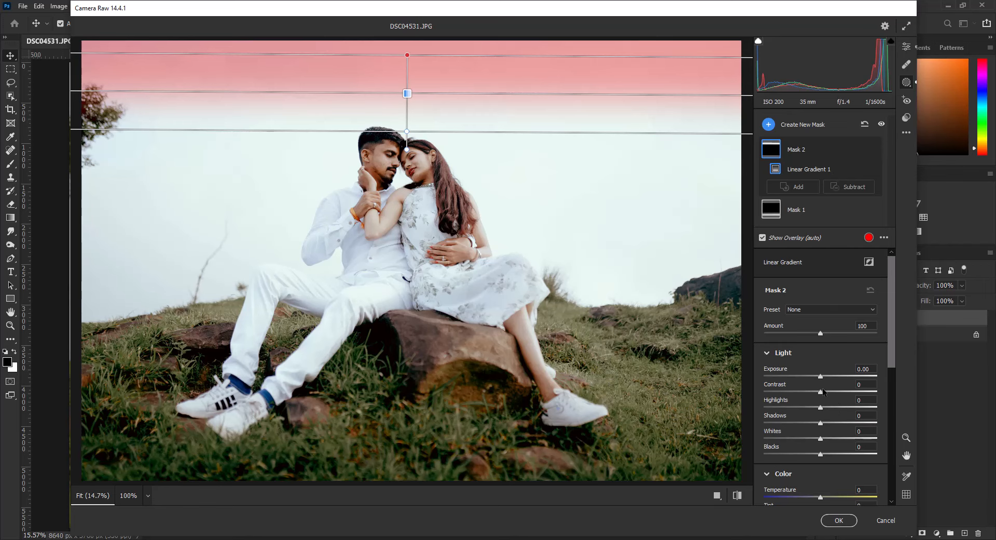
# - Set the sky mask's Highlights to -88, cool its Temperature slightly and return to the edit settings
pyautogui.moveTo(821, 407); pyautogui.dragTo(772, 408)
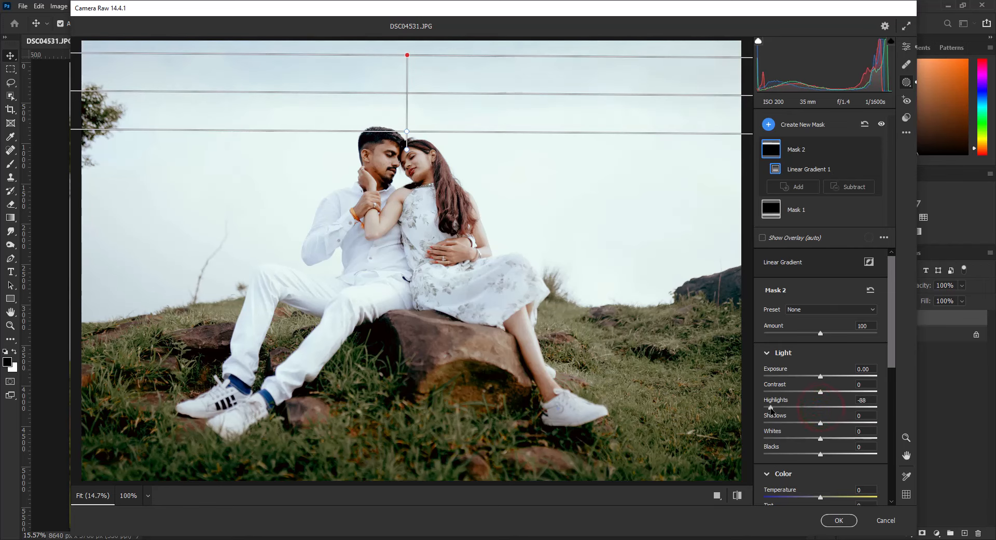
pyautogui.scroll(-3, 794, 417)
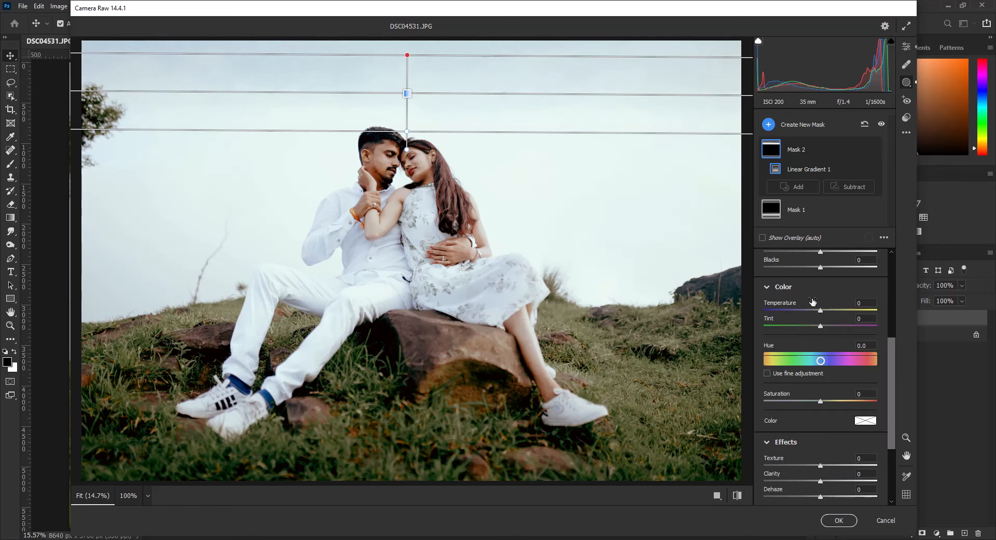
pyautogui.moveTo(820, 310)
pyautogui.mouseDown()
pyautogui.moveTo(804, 310)
pyautogui.moveTo(816, 311)
pyautogui.mouseUp()
pyautogui.click(907, 46)
# - Compare the graded photo with its default settings by switching between the two views
pyautogui.click(743, 495)
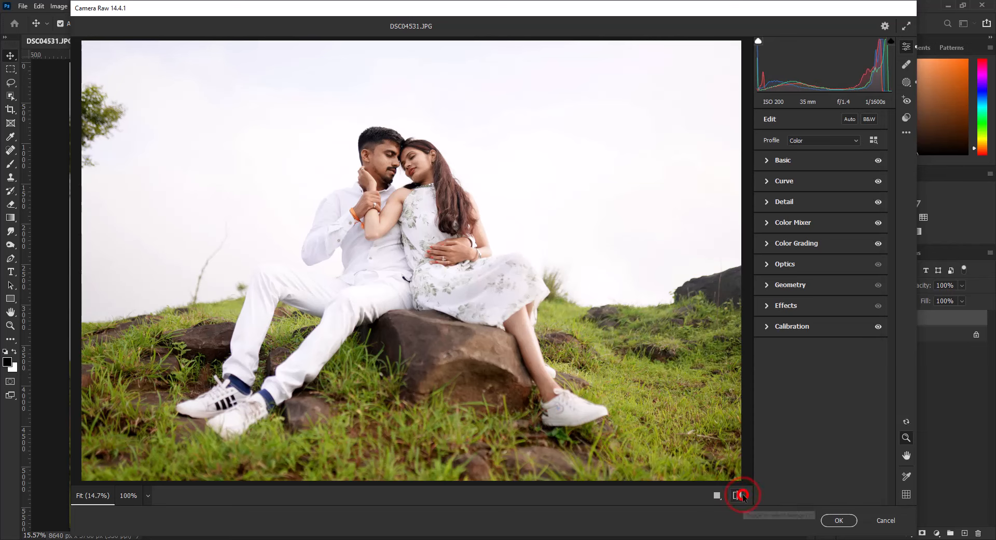
pyautogui.click(743, 495)
pyautogui.click(743, 495)
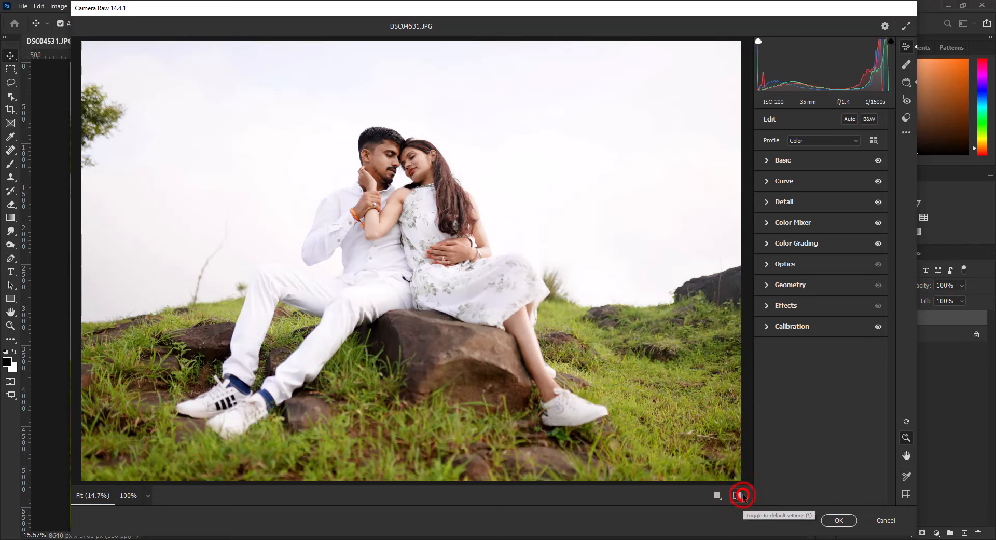
pyautogui.click(743, 495)
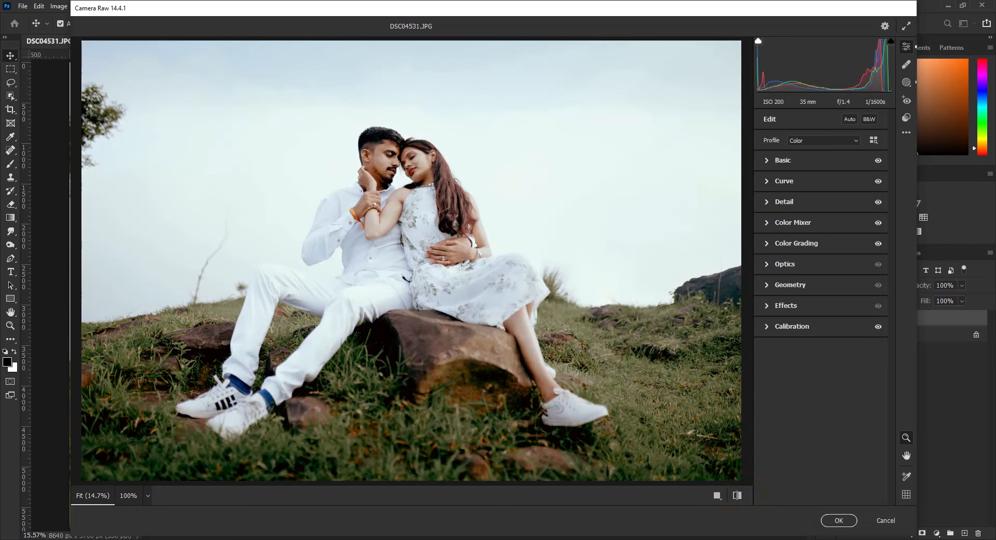
# - Raise the Luminance of the oranges in the Color Mixer to brighten the skin
pyautogui.click(811, 223)
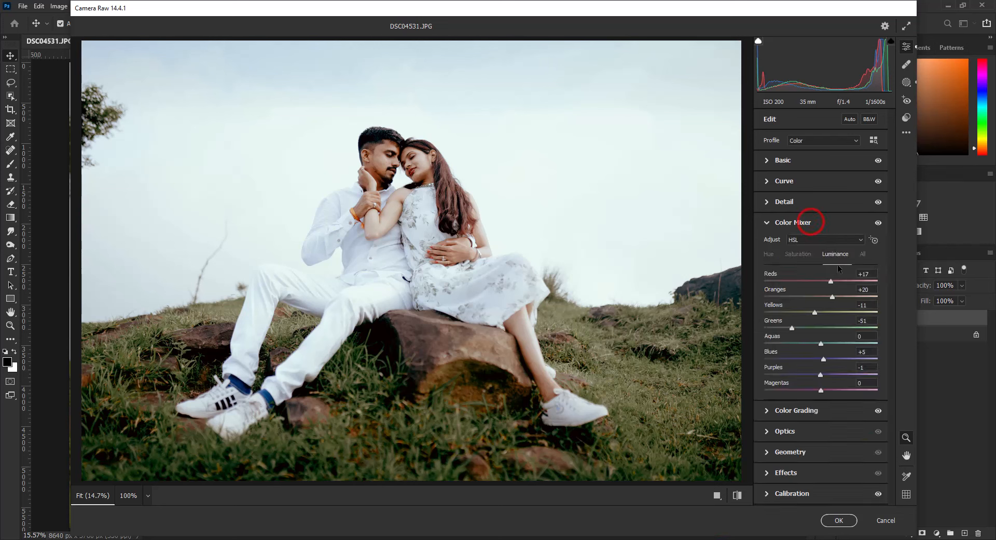
pyautogui.moveTo(851, 297); pyautogui.dragTo(839, 296)
# - Check the faces at 100%, set Sharpening to 14 and Noise Reduction to 3, and apply the Camera Raw filter
pyautogui.click(789, 201)
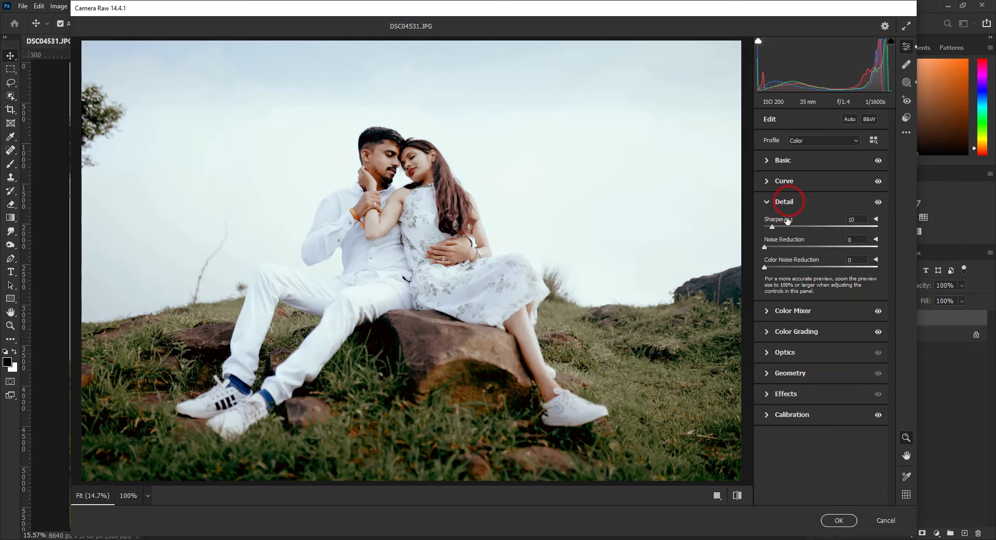
pyautogui.click(412, 160)
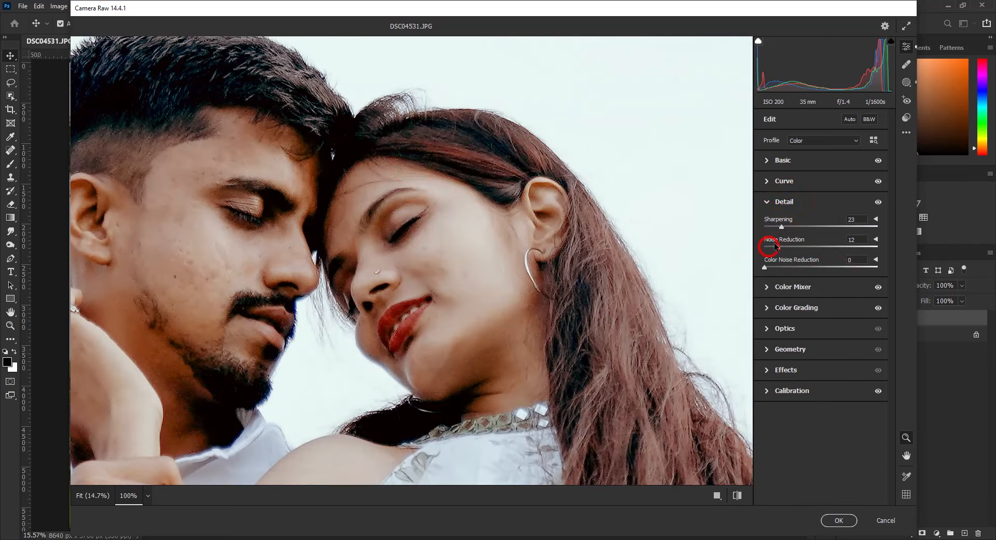
pyautogui.moveTo(775, 244)
pyautogui.mouseDown()
pyautogui.moveTo(785, 247)
pyautogui.moveTo(770, 248)
pyautogui.mouseUp()
pyautogui.rightClick(600, 252)
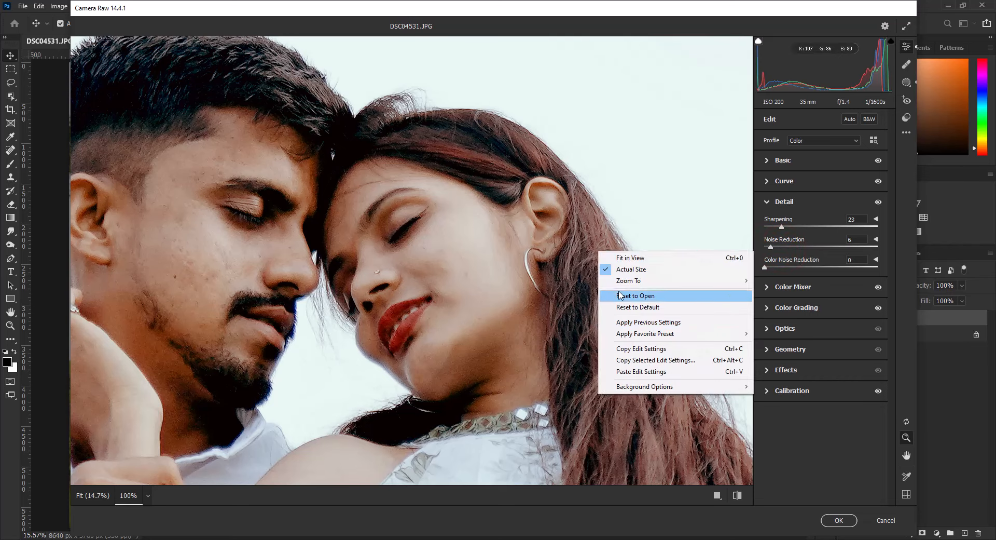
pyautogui.click(629, 260)
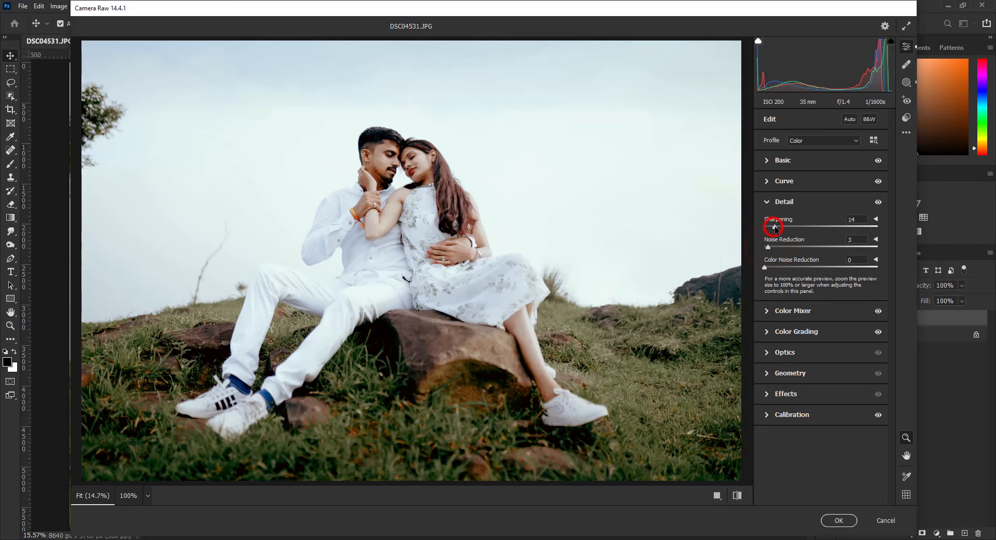
pyautogui.click(851, 519)
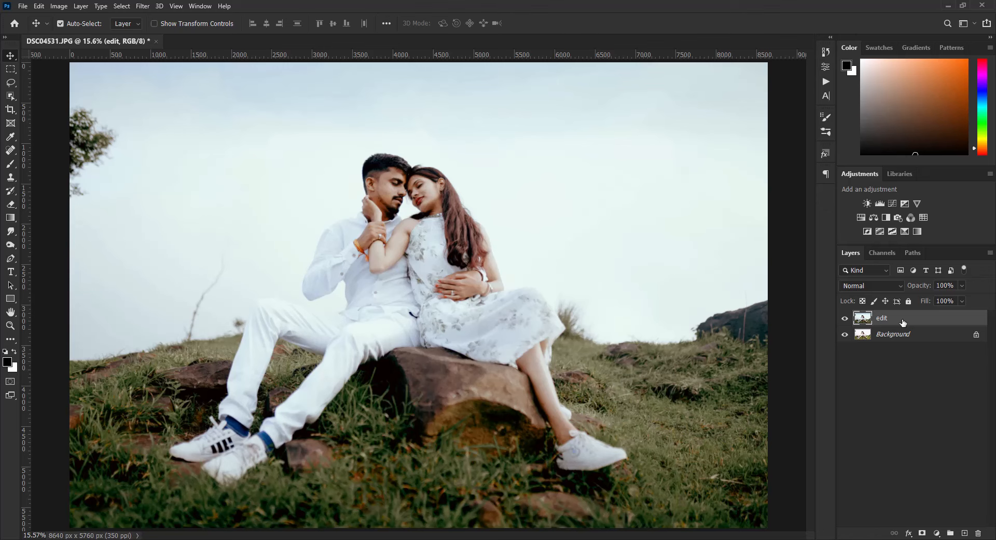
# - Toggle the visibility of the edit layer to compare the graded photo with the original
pyautogui.click(846, 319)
pyautogui.click(846, 319)
pyautogui.click(845, 319)
pyautogui.click(845, 318)
# - Merge the edit layer with the Background and duplicate the merged result onto a new layer
pyautogui.keyDown('shift'); pyautogui.click(890, 336); pyautogui.keyUp('shift')
pyautogui.hotkey('ctrl', 'e')
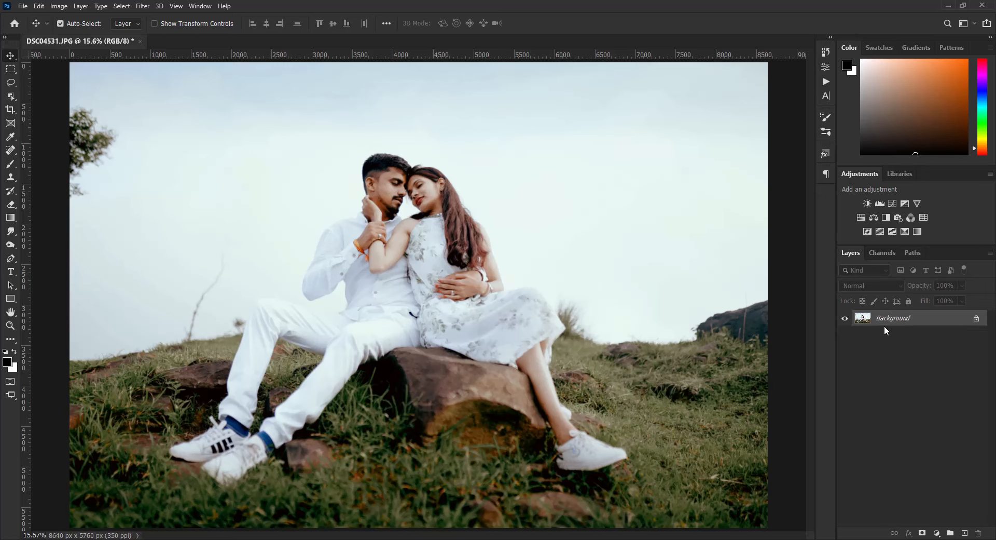
pyautogui.hotkey('ctrl', 'j')
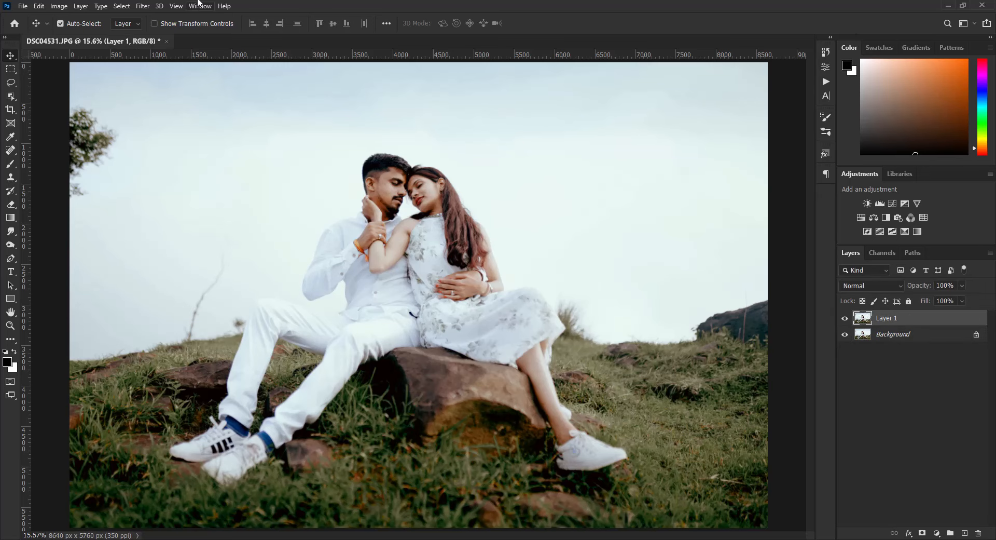
# - Remove the blemishes on the man's cheek, temple and forehead with the Spot Healing Brush at size 30 in Content-Aware mode
pyautogui.press('z')
pyautogui.moveTo(383, 173); pyautogui.dragTo(405, 198)
pyautogui.click(403, 224)
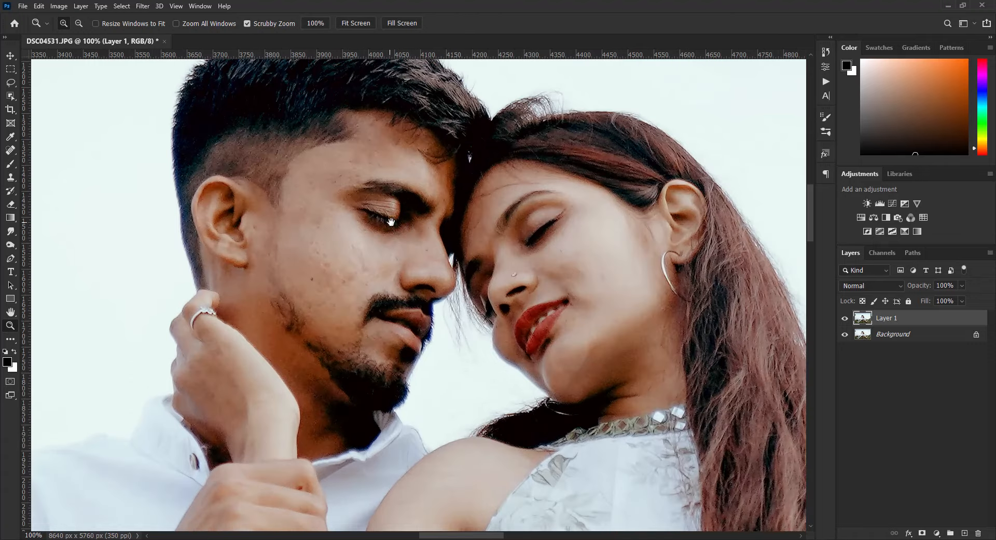
pyautogui.press('j')
pyautogui.click(305, 276)
pyautogui.click(327, 256)
pyautogui.click(318, 220)
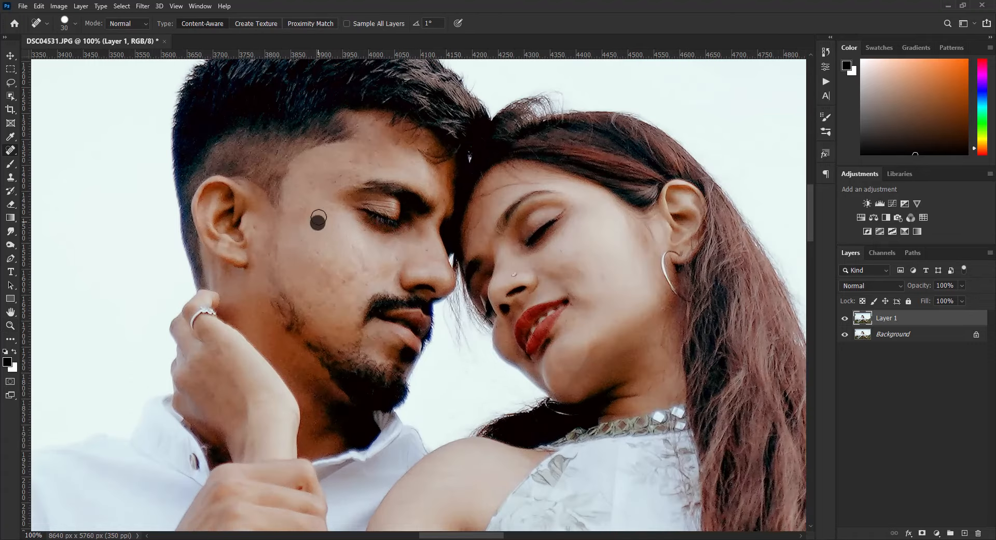
pyautogui.click(315, 179)
pyautogui.click(350, 159)
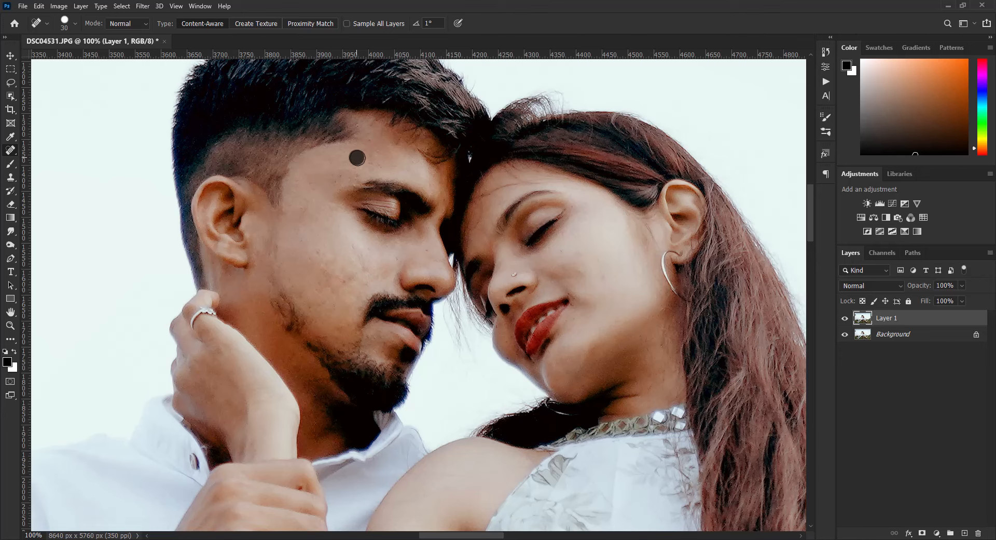
pyautogui.click(340, 180)
pyautogui.click(371, 128)
# - Heal the remaining spots on the man's lower cheek and along the edge of his beard
pyautogui.click(309, 253)
pyautogui.click(334, 265)
pyautogui.click(354, 267)
pyautogui.click(343, 276)
pyautogui.click(335, 292)
pyautogui.click(303, 296)
pyautogui.click(314, 305)
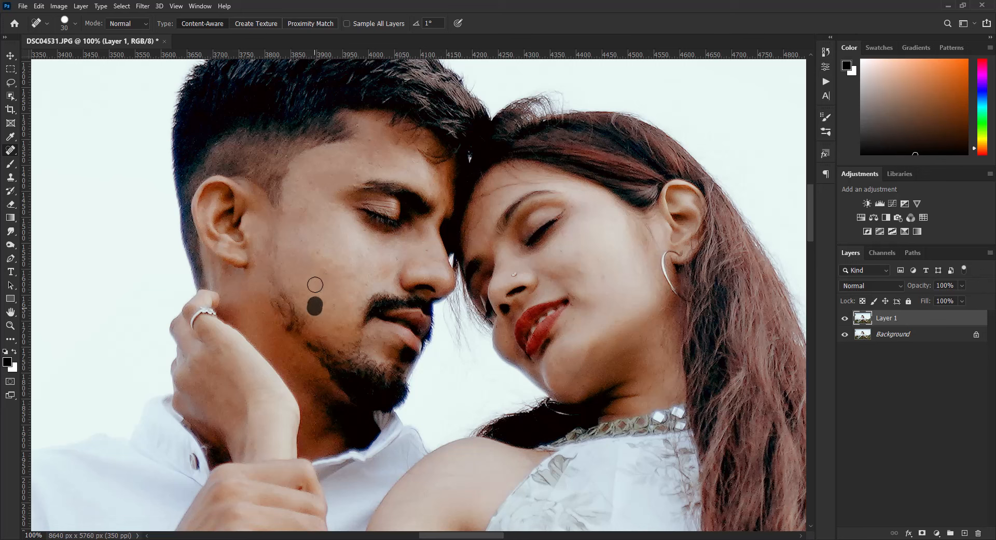
pyautogui.click(316, 252)
pyautogui.click(347, 274)
# - Heal the small spots on the woman's cheek and beside her mouth with the Spot Healing Brush
pyautogui.click(589, 273)
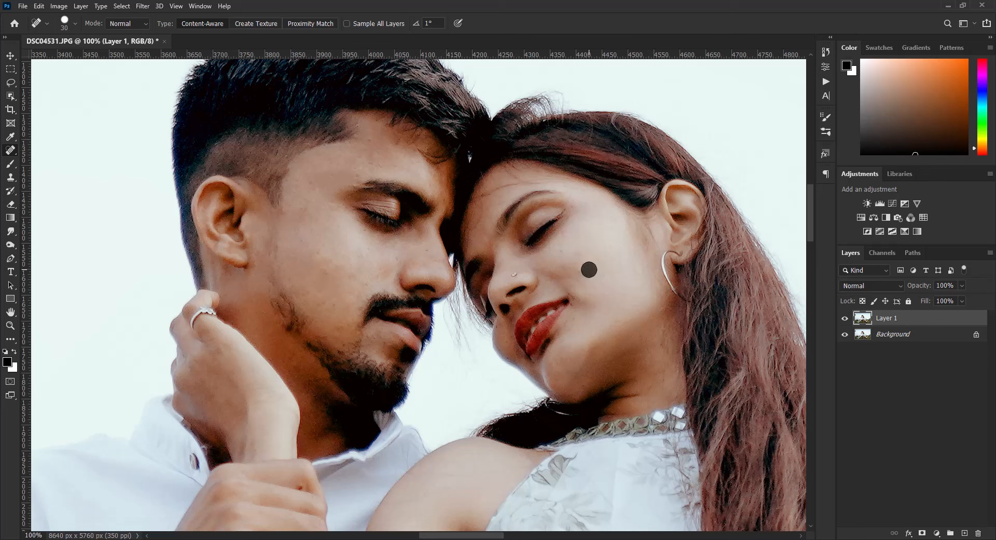
pyautogui.click(569, 247)
pyautogui.click(579, 305)
pyautogui.click(576, 292)
pyautogui.click(592, 305)
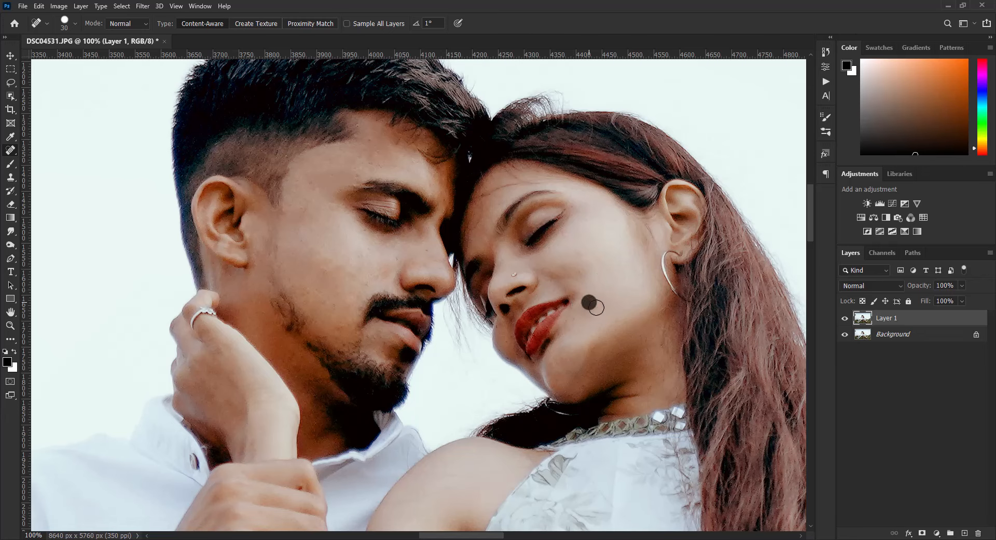
pyautogui.hotkey('ctrl', '0')
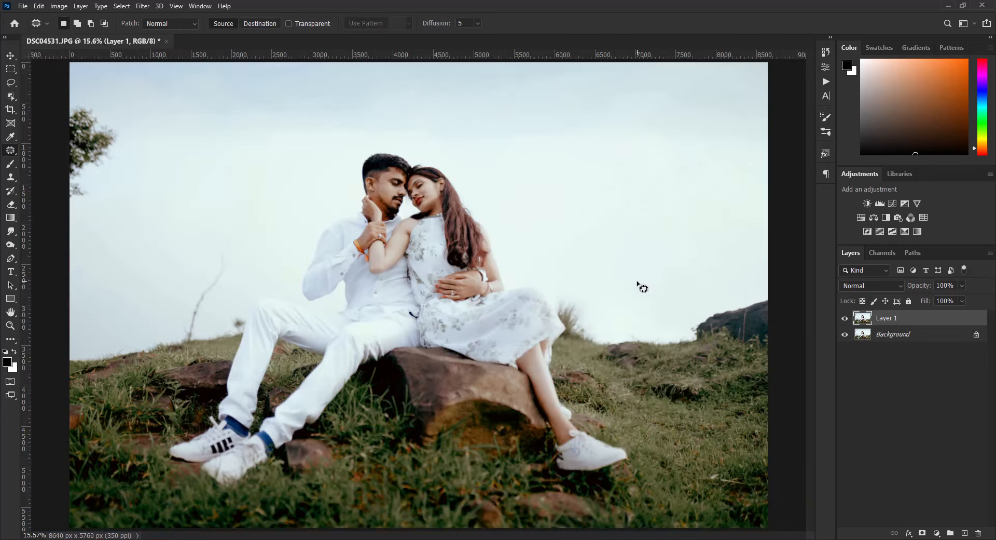
# - Patch the skin on the woman's cheek beside her lips with the Patch tool and clear the selection
pyautogui.press('z')
pyautogui.moveTo(435, 202)
pyautogui.mouseDown()
pyautogui.moveTo(460, 199)
pyautogui.moveTo(419, 207)
pyautogui.moveTo(422, 192)
pyautogui.mouseUp()
pyautogui.press('j')
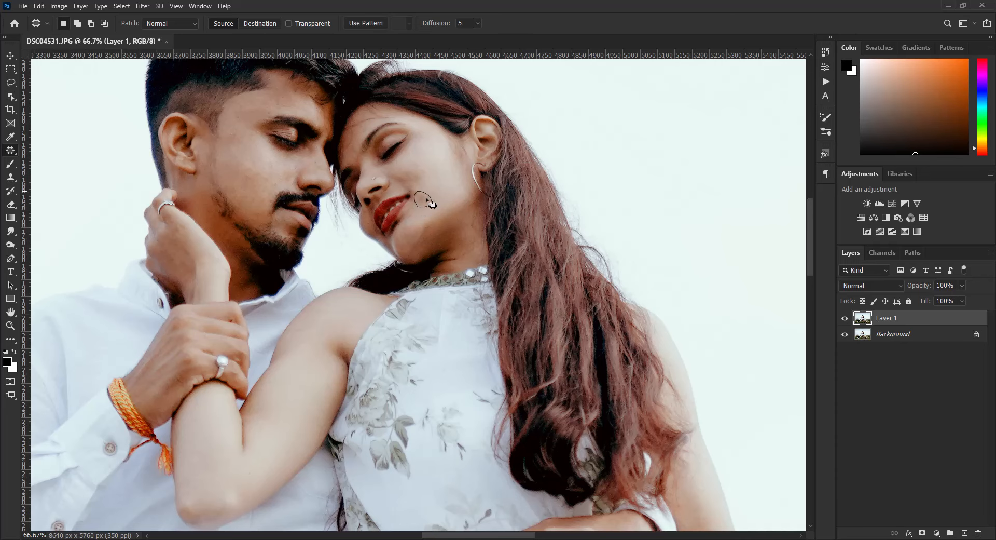
pyautogui.hotkey('ctrl', 'd')
pyautogui.hotkey('ctrl', '0')
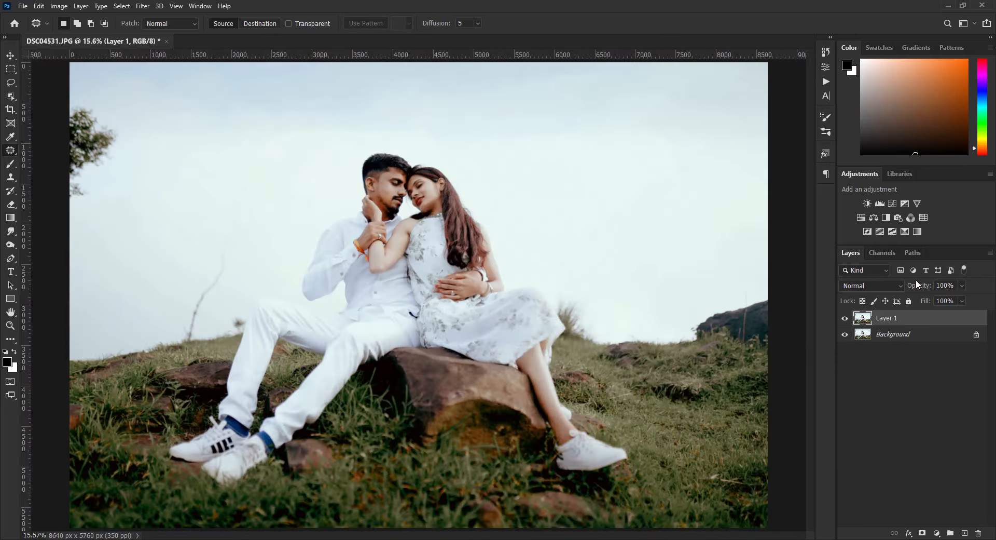
# - Merge the healed layer into the Background and duplicate it onto a new layer
pyautogui.hotkey('ctrl', 'e')
pyautogui.hotkey('ctrl', 'j')
pyautogui.click(11, 56)
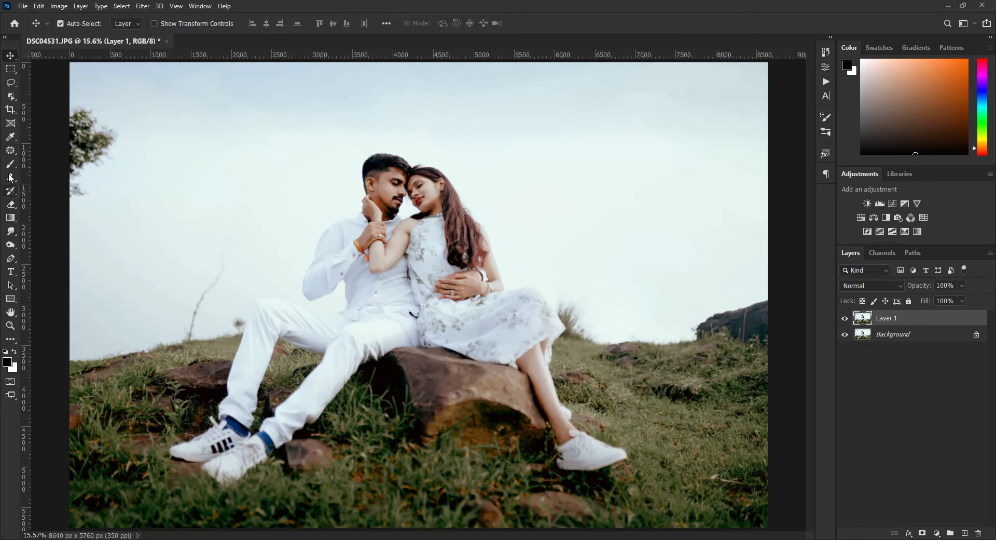
# - Smooth the skin of the man's face with the Mixer Brush at Wet 4%, Load 67%, Mix 87% and Flow 47%
pyautogui.click(10, 164)
pyautogui.rightClick(10, 165)
pyautogui.click(58, 190)
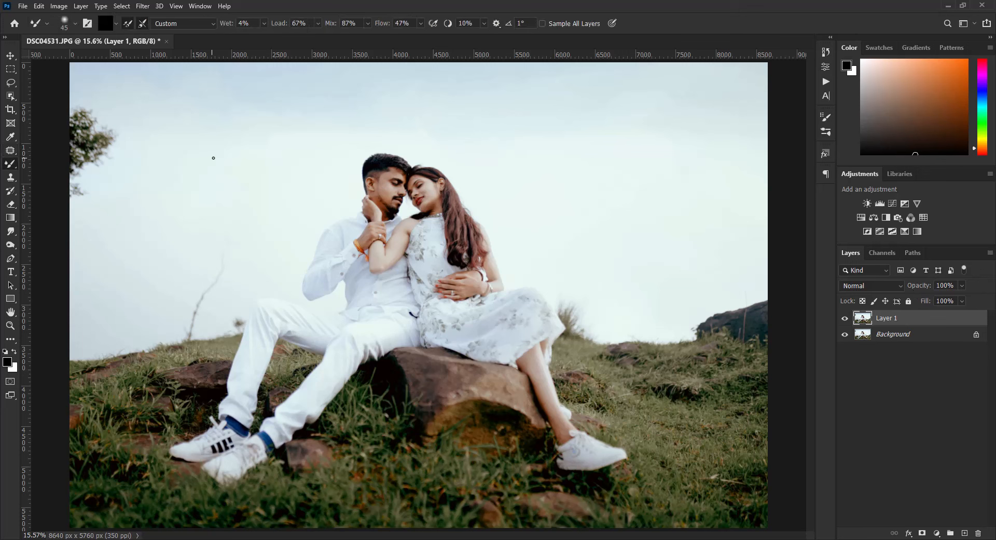
pyautogui.press('z')
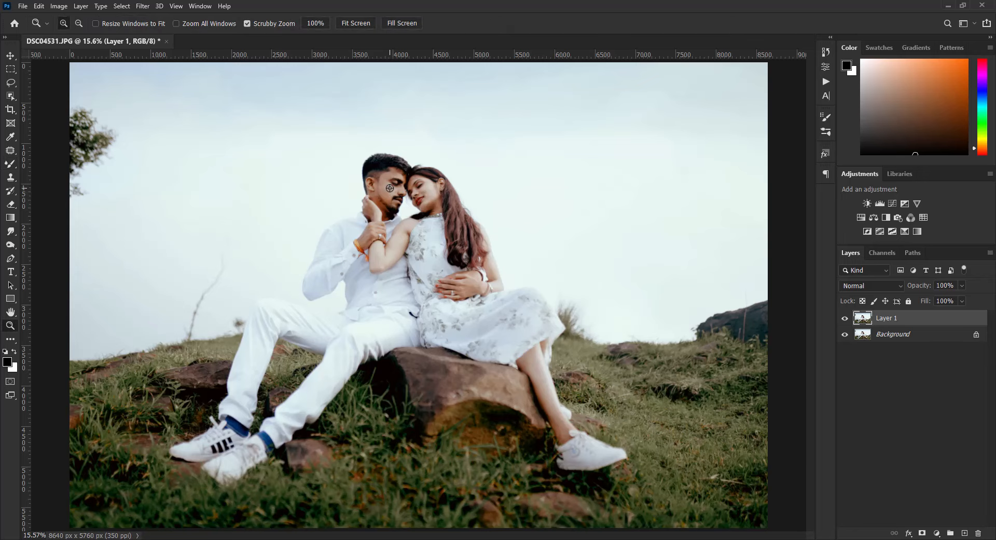
pyautogui.moveTo(391, 194); pyautogui.dragTo(388, 236)
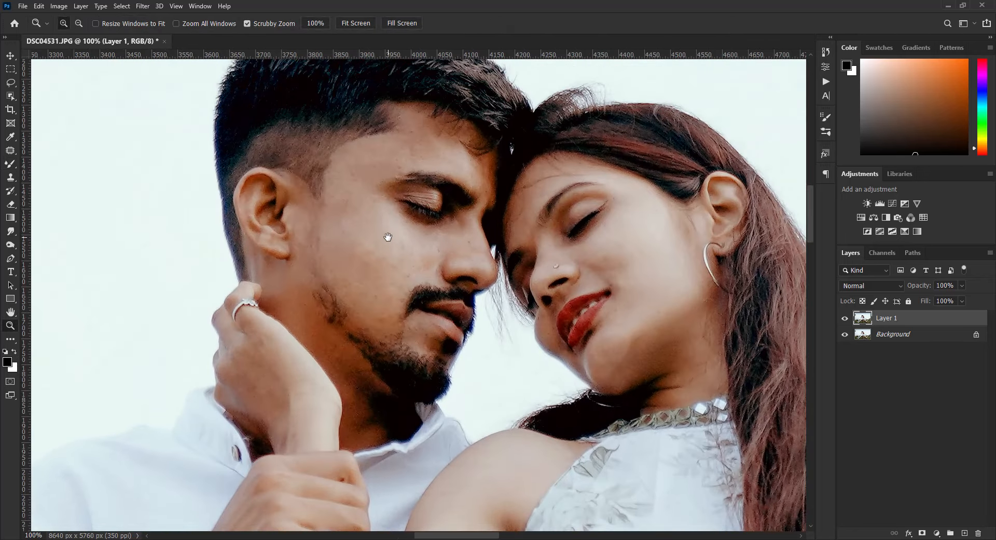
pyautogui.click(10, 163)
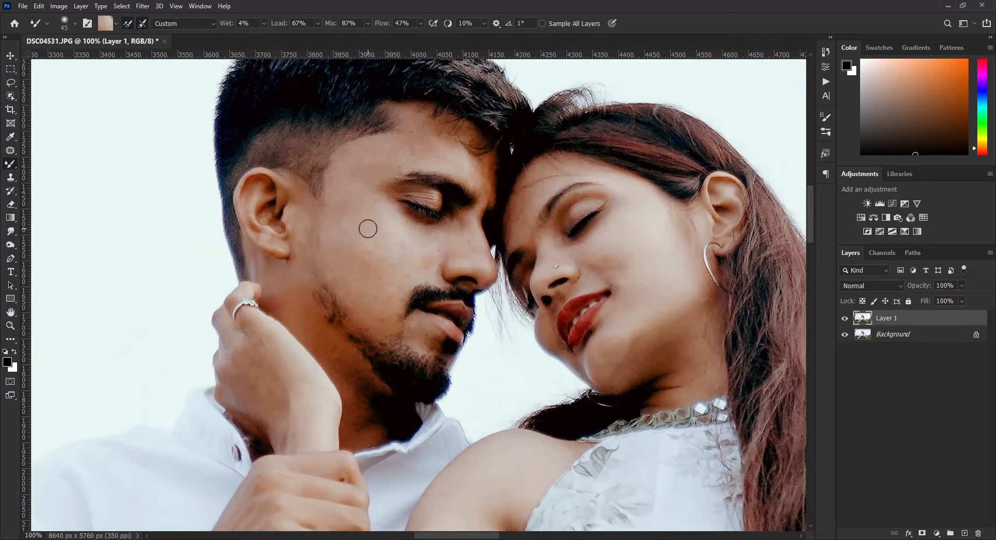
pyautogui.moveTo(368, 228)
pyautogui.mouseDown()
pyautogui.moveTo(360, 263)
pyautogui.moveTo(382, 312)
pyautogui.moveTo(369, 202)
pyautogui.moveTo(353, 184)
pyautogui.moveTo(392, 171)
pyautogui.moveTo(463, 174)
pyautogui.mouseUp()
pyautogui.press('[')
pyautogui.press('[')
pyautogui.press(']')
pyautogui.press(']')
pyautogui.press(']')
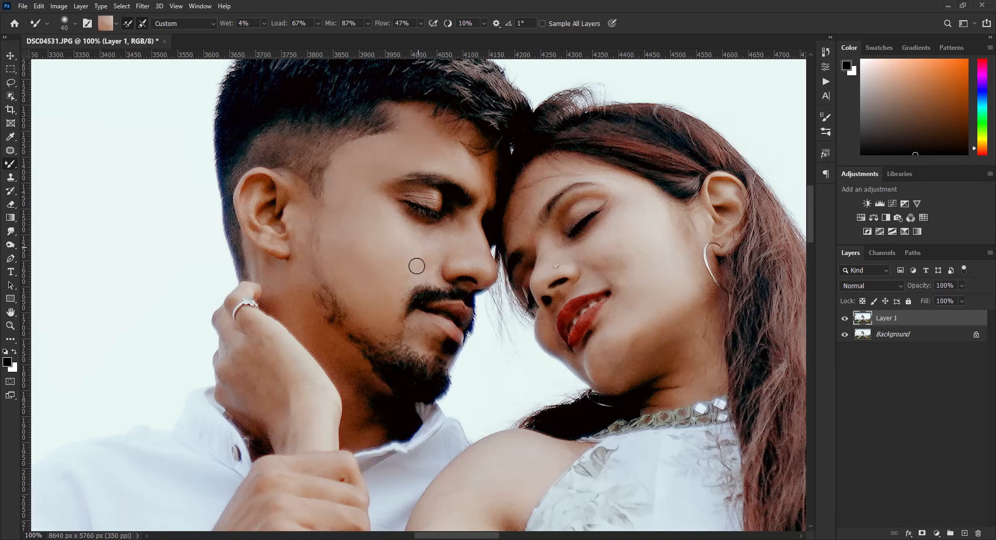
# - Smooth the man's neck and the woman's skin with the Mixer Brush, sampling nearby tones and enlarging the brush to 70
pyautogui.keyDown('alt'); pyautogui.click(280, 284); pyautogui.keyUp('alt')
pyautogui.moveTo(345, 365); pyautogui.dragTo(336, 366)
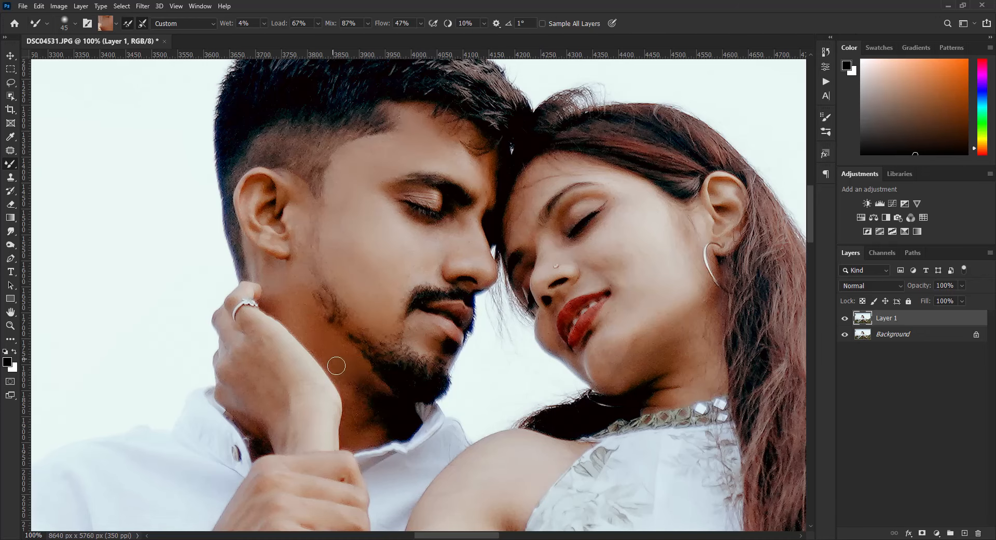
pyautogui.moveTo(508, 354); pyautogui.dragTo(361, 337)
pyautogui.press(']')
pyautogui.press(']')
pyautogui.press(']')
pyautogui.keyDown('alt'); pyautogui.click(476, 242); pyautogui.keyUp('alt')
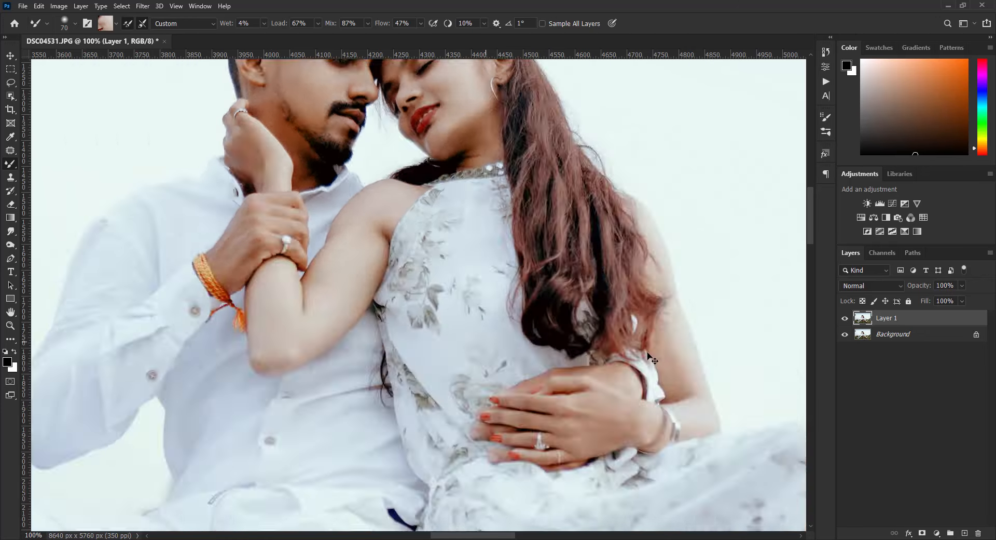
pyautogui.hotkey('ctrl', '0')
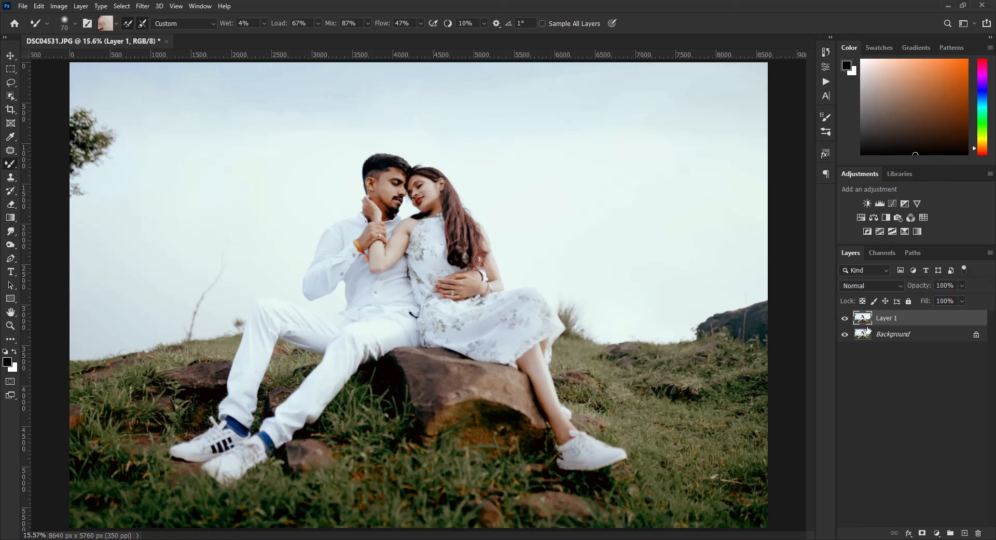
# - Merge the skin-smoothed layer with the Background and duplicate the merged image for sharpening
pyautogui.click(876, 355)
pyautogui.click(886, 319)
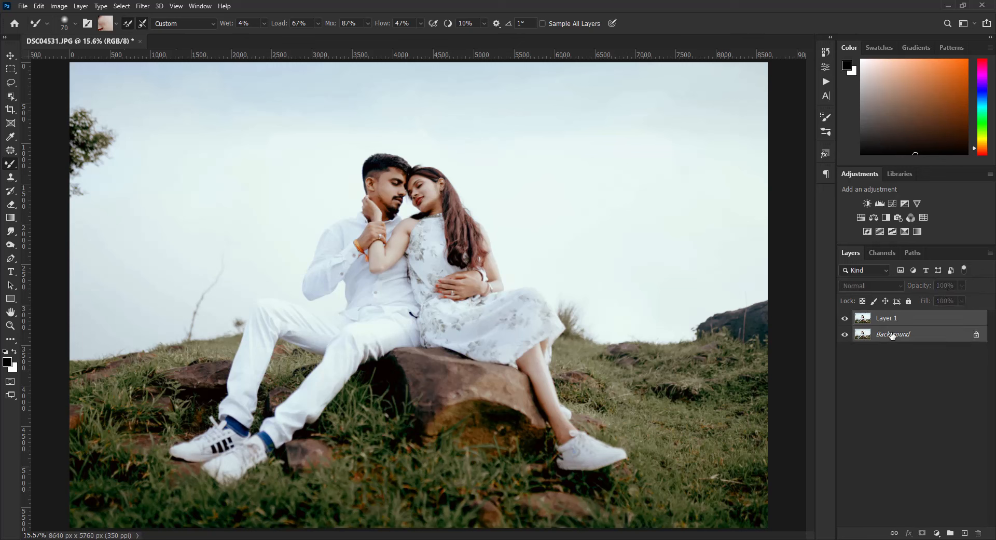
pyautogui.press('Delete')
pyautogui.hotkey('ctrl', 'j')
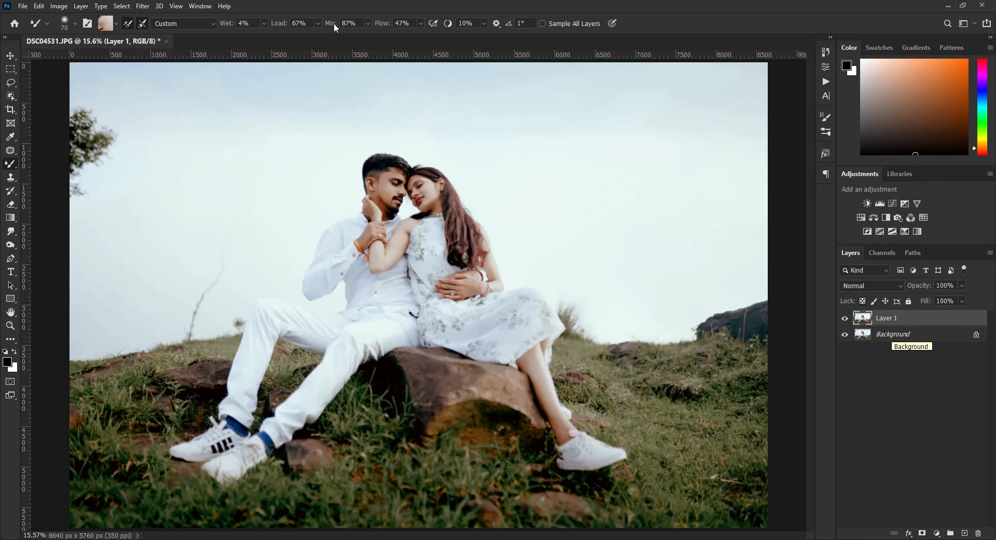
# - Apply a High Pass filter with a 1.5-pixel radius to the duplicate layer and set its blend mode to Overlay
pyautogui.click(147, 6)
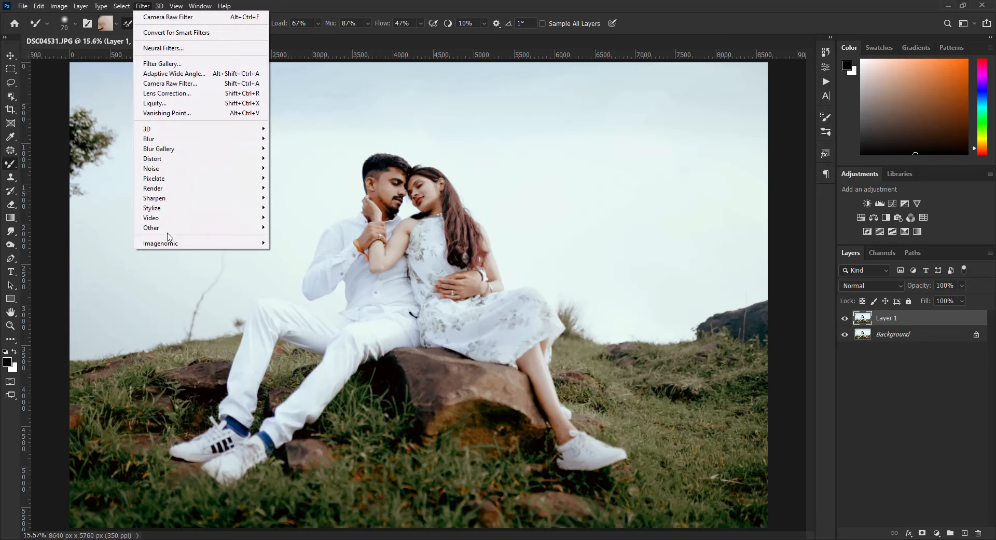
pyautogui.moveTo(162, 227)
pyautogui.click(283, 234)
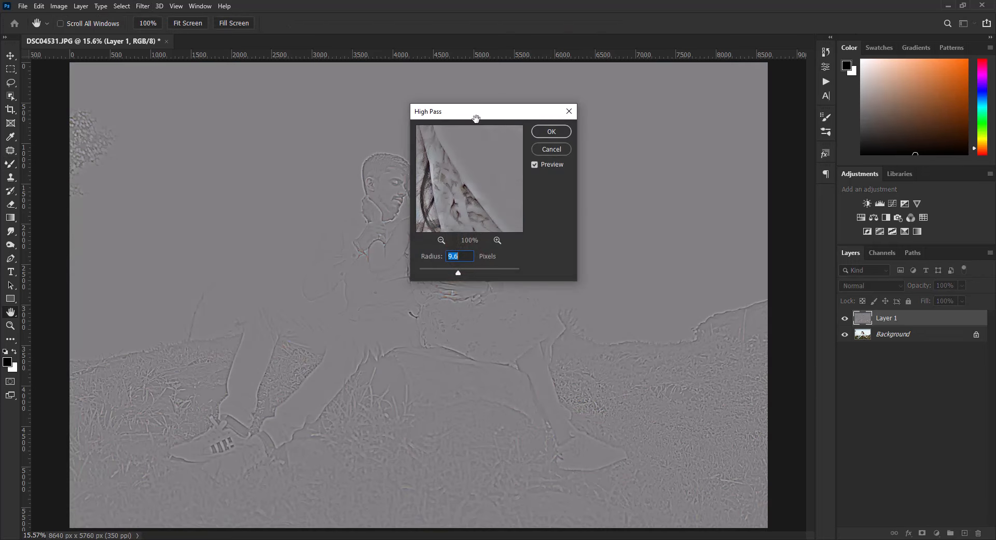
pyautogui.moveTo(475, 118); pyautogui.dragTo(715, 157)
pyautogui.moveTo(697, 310); pyautogui.dragTo(667, 306)
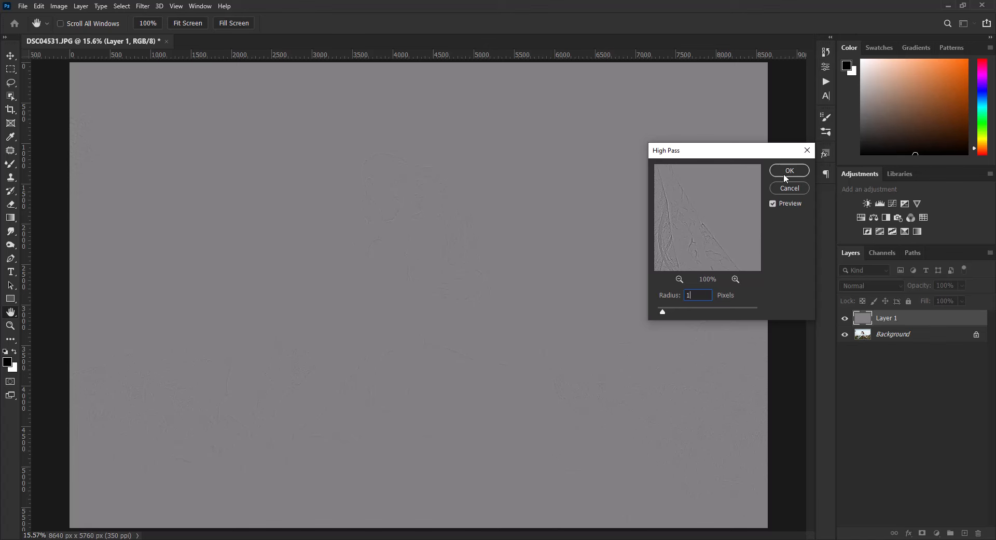
pyautogui.write('.5')
pyautogui.click(789, 170)
pyautogui.press('b')
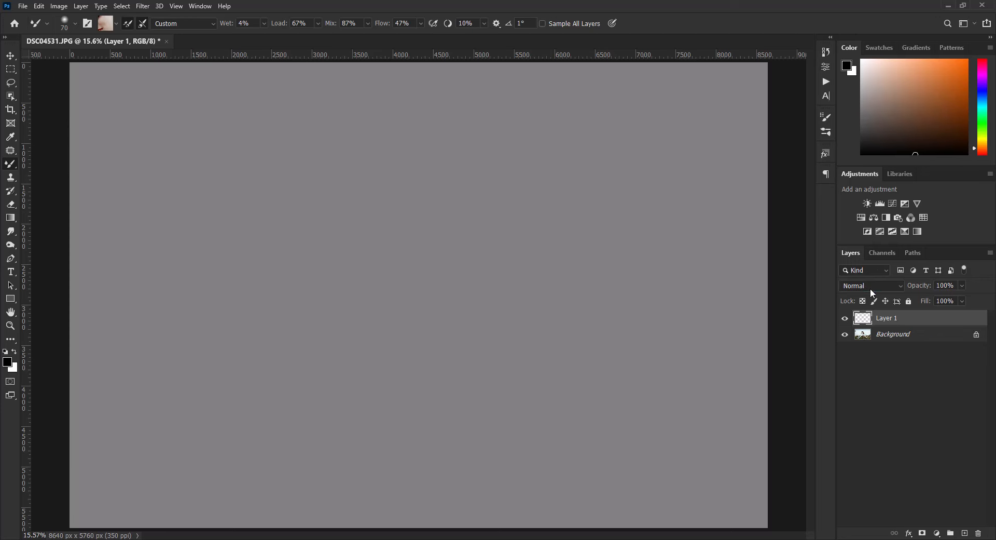
pyautogui.click(871, 287)
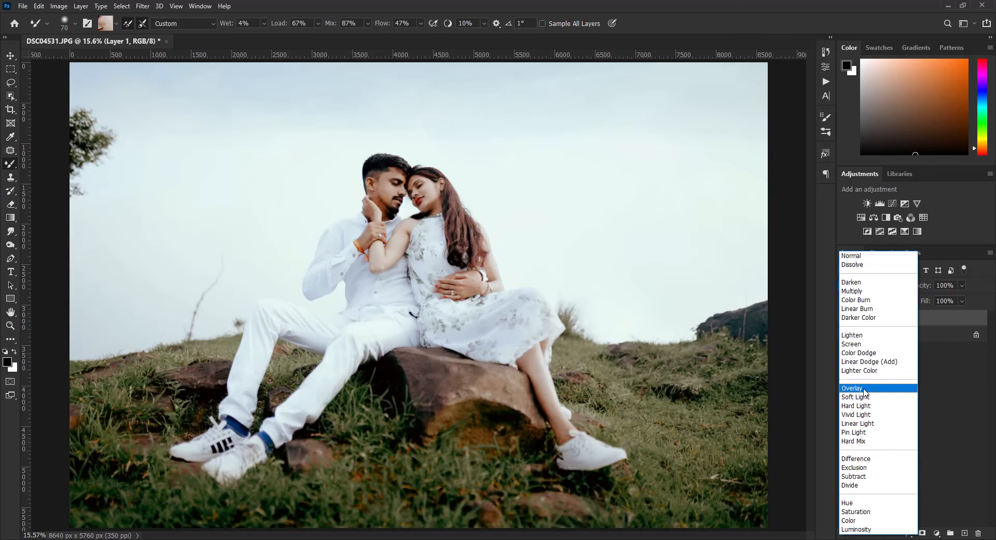
pyautogui.click(864, 388)
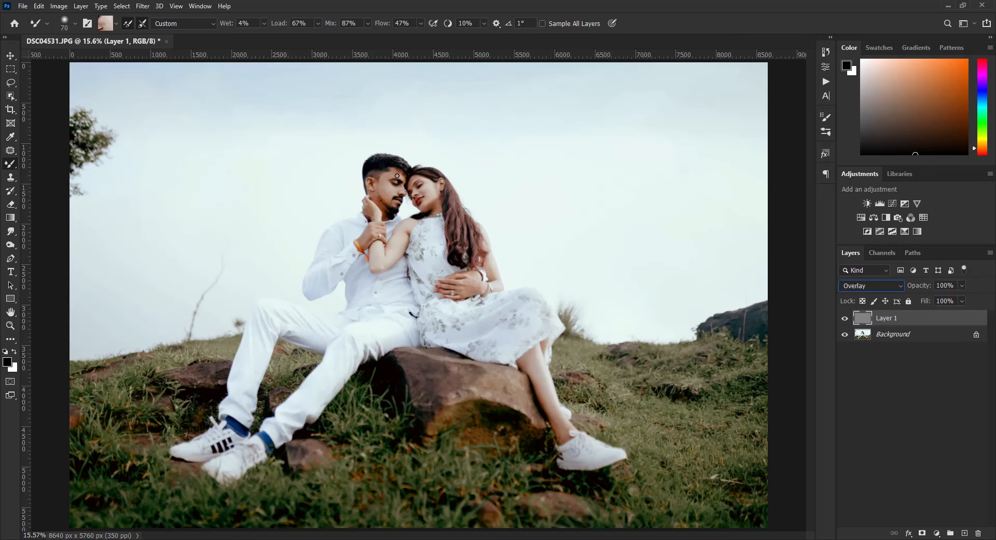
# - Add a layer mask to the High Pass layer and invert it to black
pyautogui.press('z')
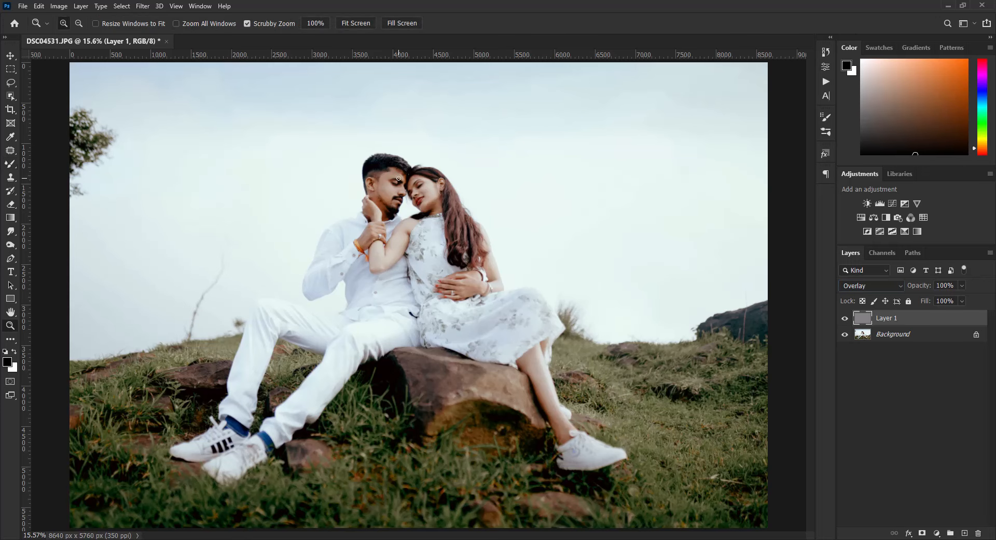
pyautogui.click(398, 178)
pyautogui.click(399, 177)
pyautogui.click(401, 176)
pyautogui.click(401, 175)
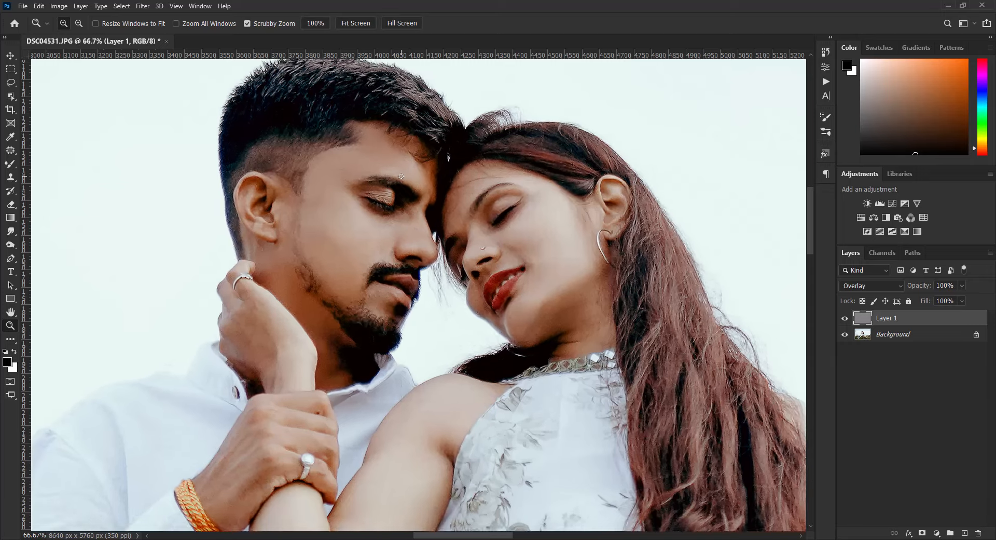
pyautogui.click(923, 533)
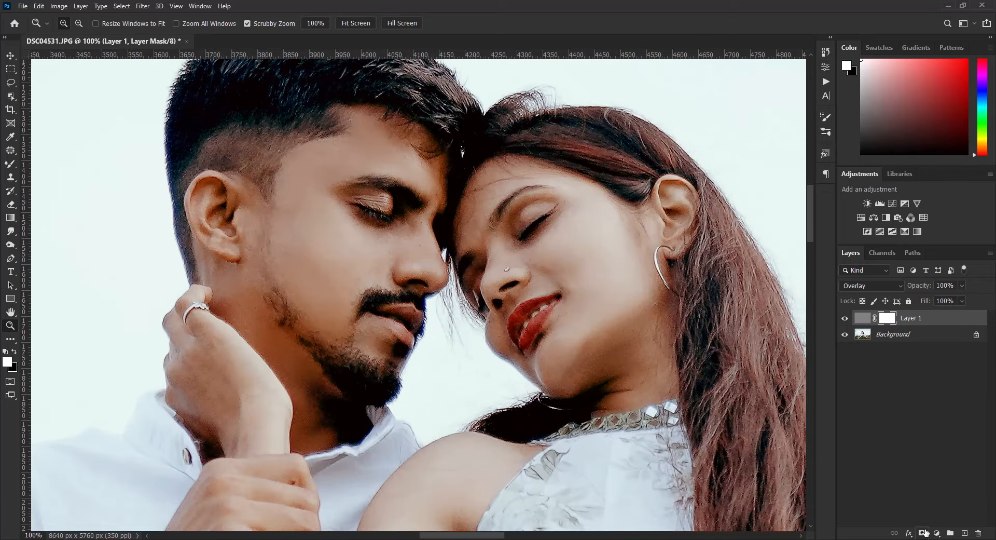
pyautogui.hotkey('ctrl', 'i')
# - Paint white on the mask with the Brush tool at size 175 to reveal the sharpening on the couple's hair and faces
pyautogui.press('b')
pyautogui.moveTo(269, 113); pyautogui.dragTo(238, 156)
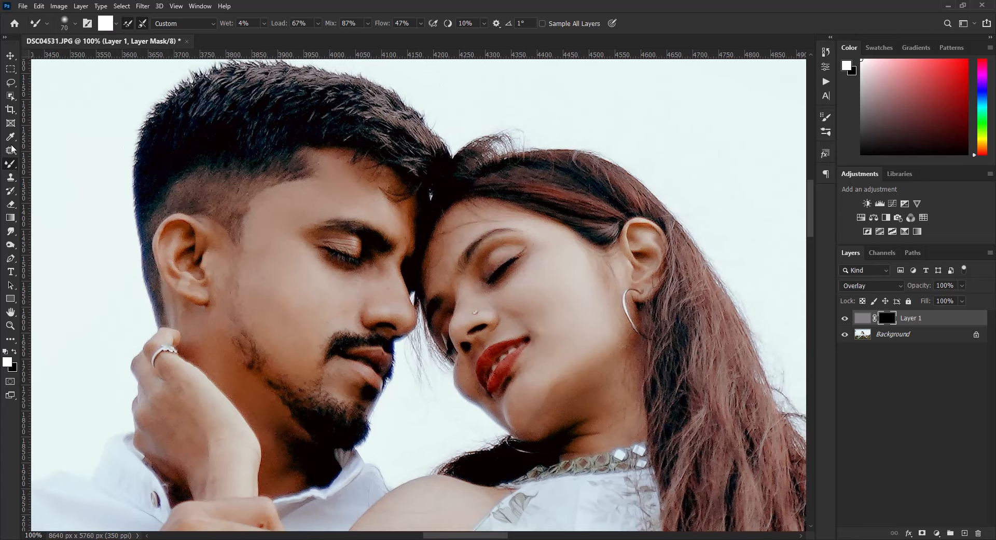
pyautogui.rightClick(10, 164)
pyautogui.click(54, 163)
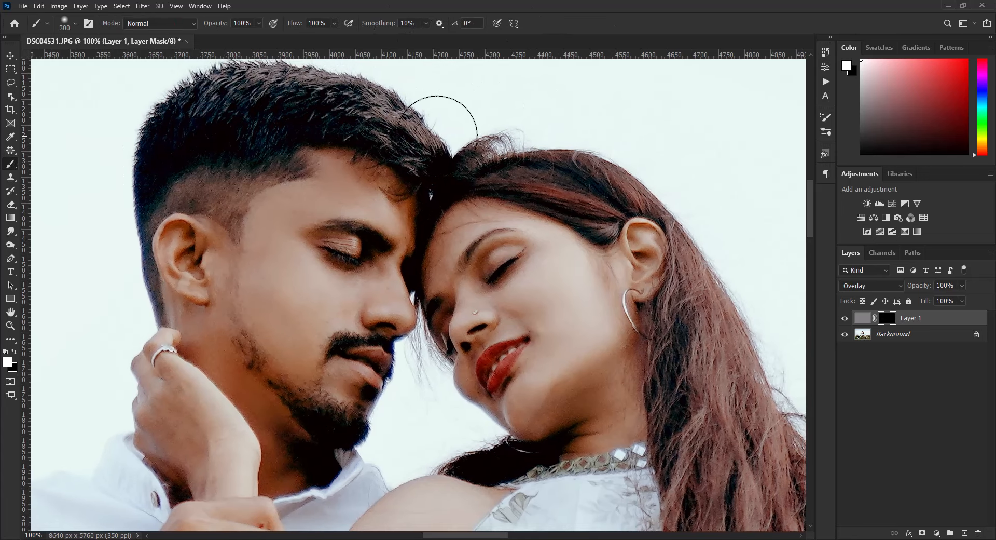
pyautogui.press('[')
pyautogui.moveTo(569, 142); pyautogui.dragTo(527, 73)
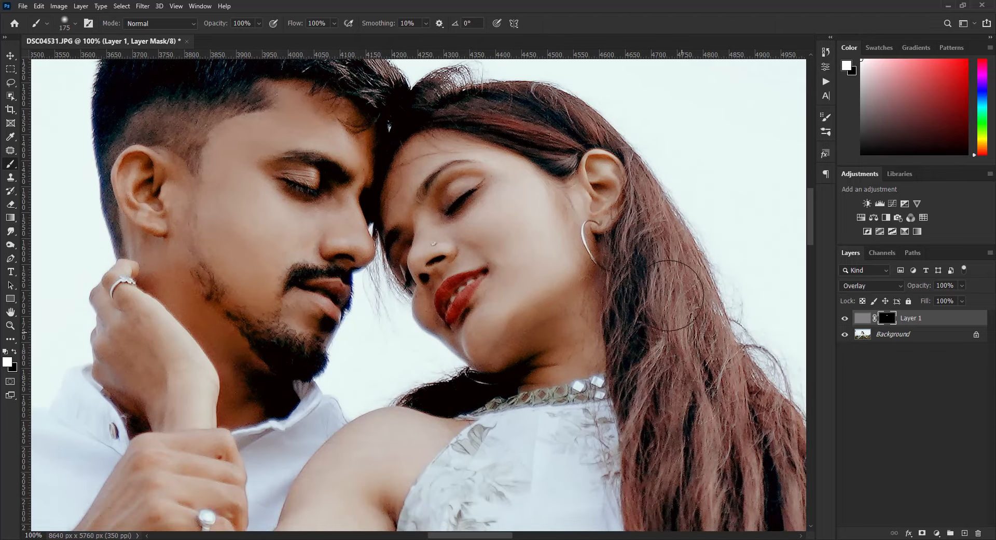
pyautogui.hotkey('ctrl', '-')
pyautogui.hotkey('ctrl', '-')
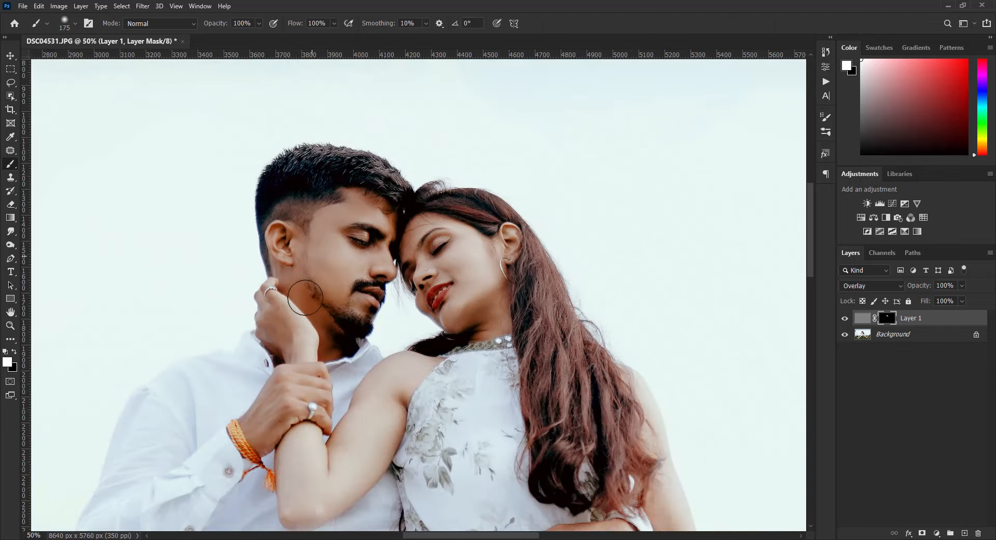
pyautogui.moveTo(305, 297)
pyautogui.mouseDown()
pyautogui.moveTo(299, 313)
pyautogui.moveTo(322, 221)
pyautogui.mouseUp()
pyautogui.moveTo(630, 478); pyautogui.dragTo(592, 470)
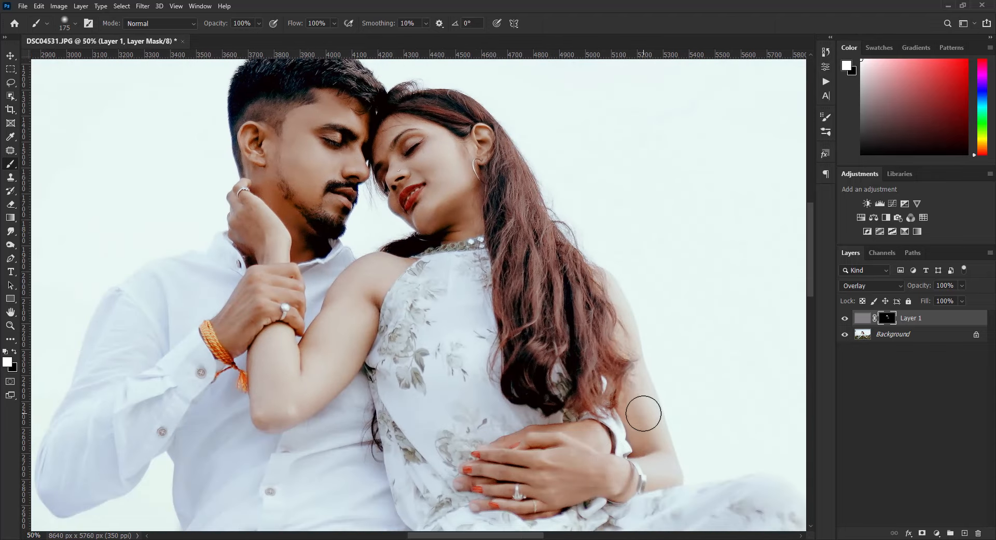
# - Enlarge the brush to 500 and paint the sharpening in over the couple's bodies and clothing
pyautogui.press(']')
pyautogui.press(']')
pyautogui.press(']')
pyautogui.press(']')
pyautogui.press(']')
pyautogui.hotkey('ctrl', '-')
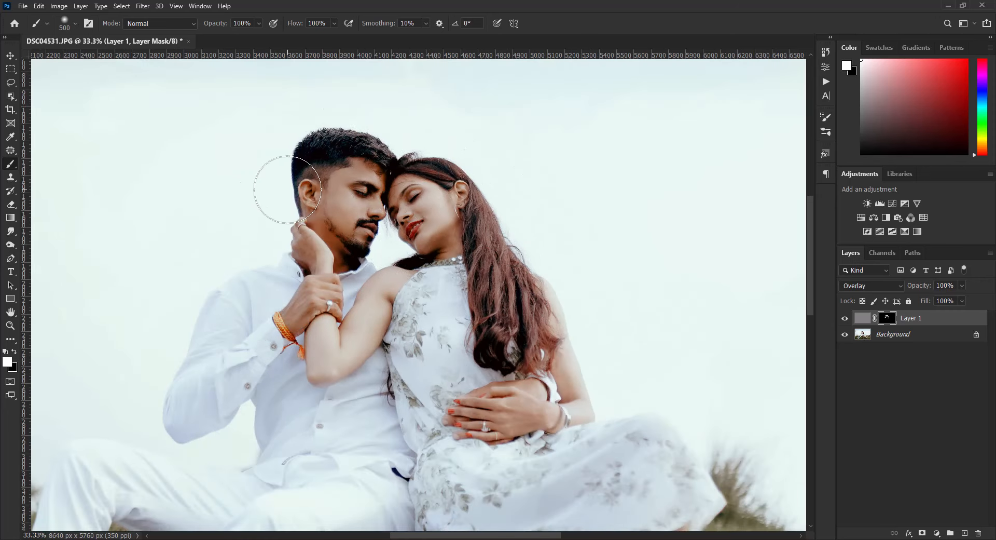
pyautogui.hotkey('ctrl', '0')
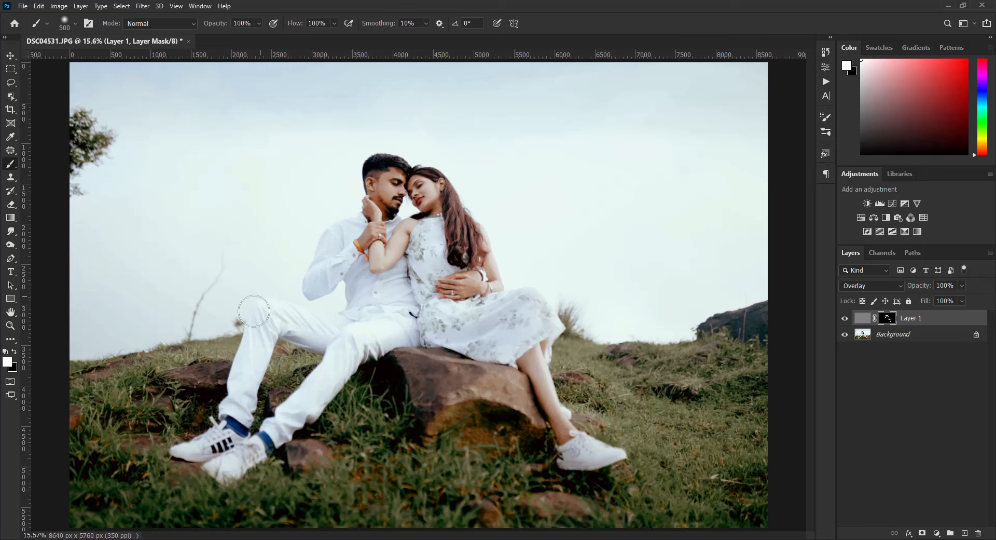
# - Apply the layer mask and merge the High Pass layer into the Background
pyautogui.rightClick(886, 318)
pyautogui.click(896, 345)
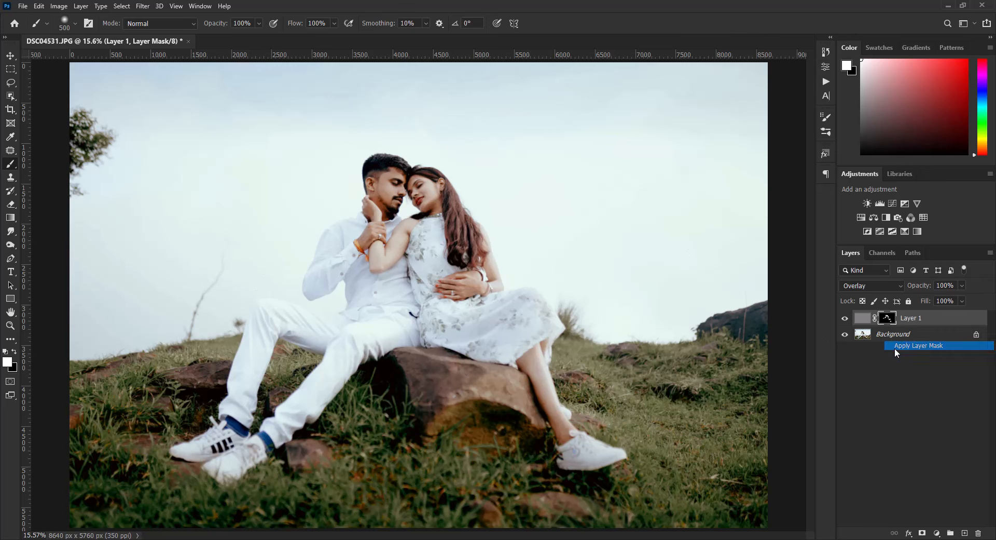
pyautogui.press('x')
pyautogui.hotkey('ctrl', 'e')
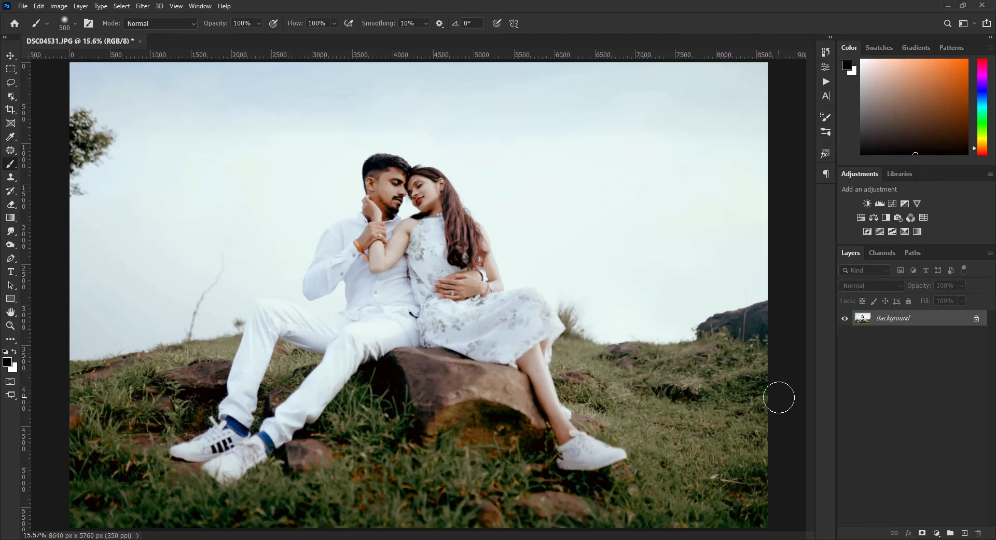
pyautogui.press('v')
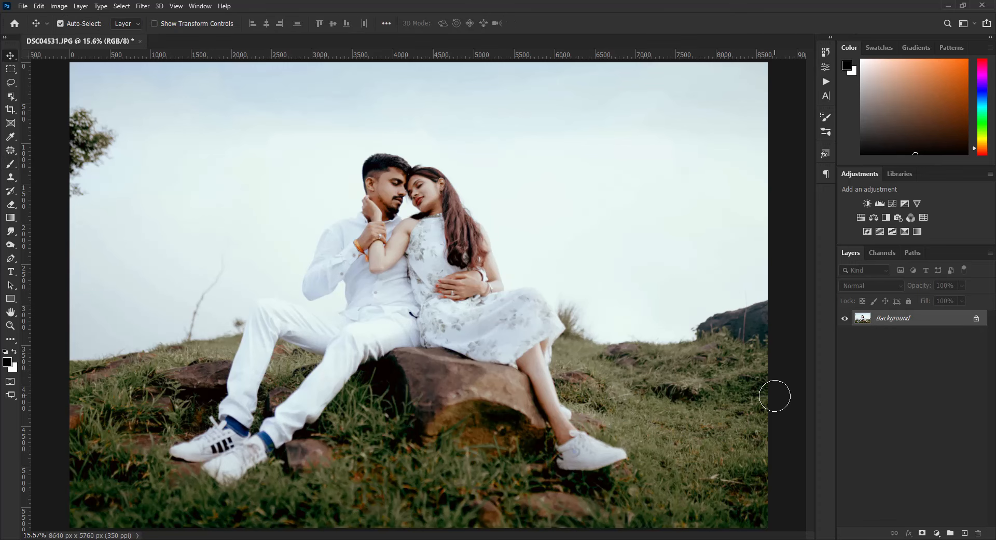